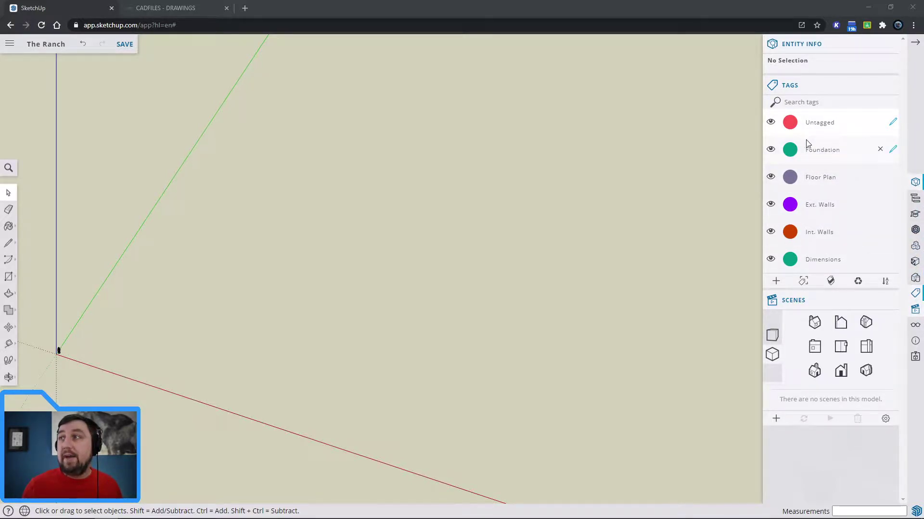
double_click(823, 229)
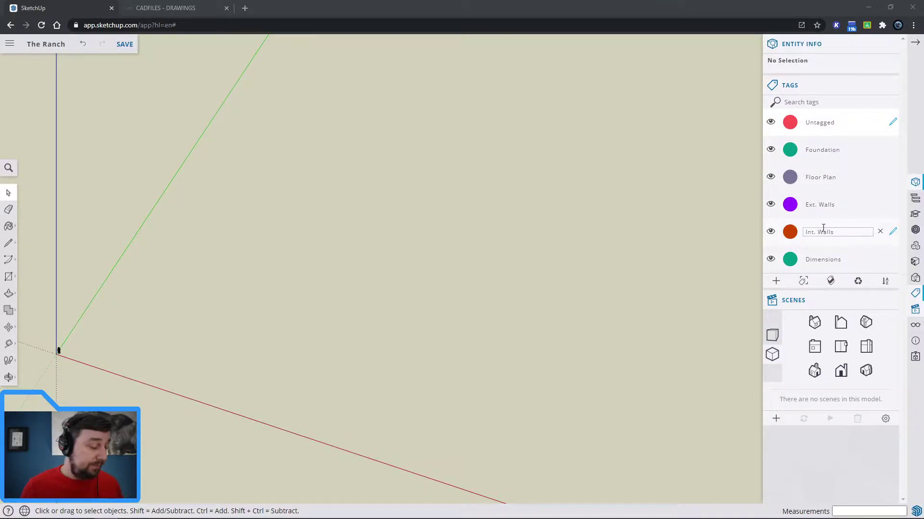
key(Return)
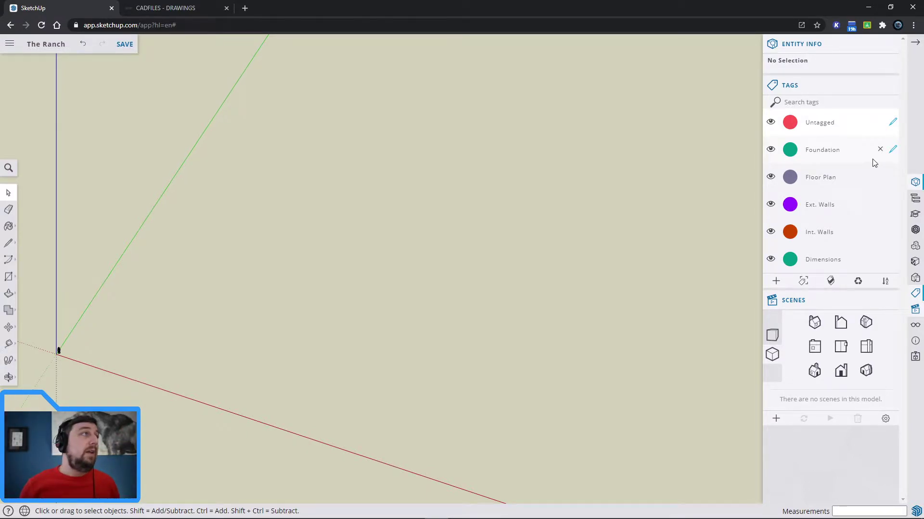
Switch to the CADFILES drawings page and review The Ranch's elevation images and the dimensioned floor plan.
click(176, 6)
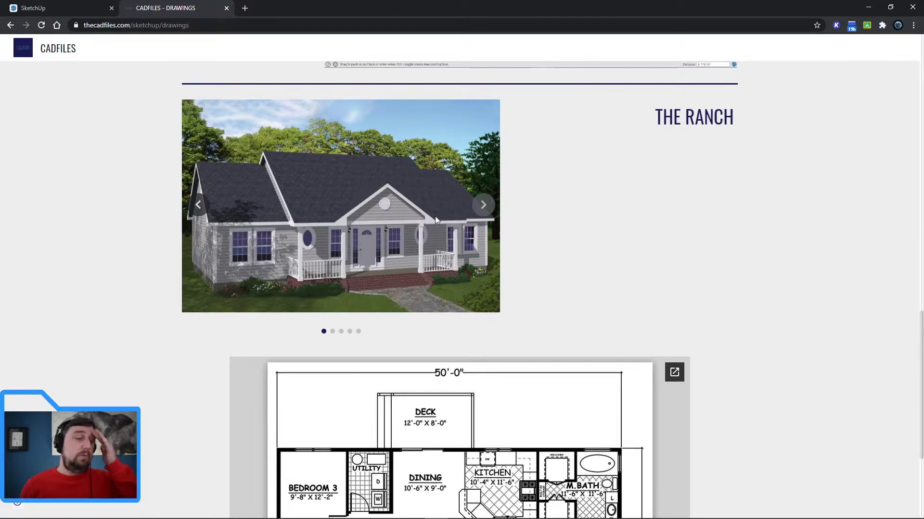
click(483, 206)
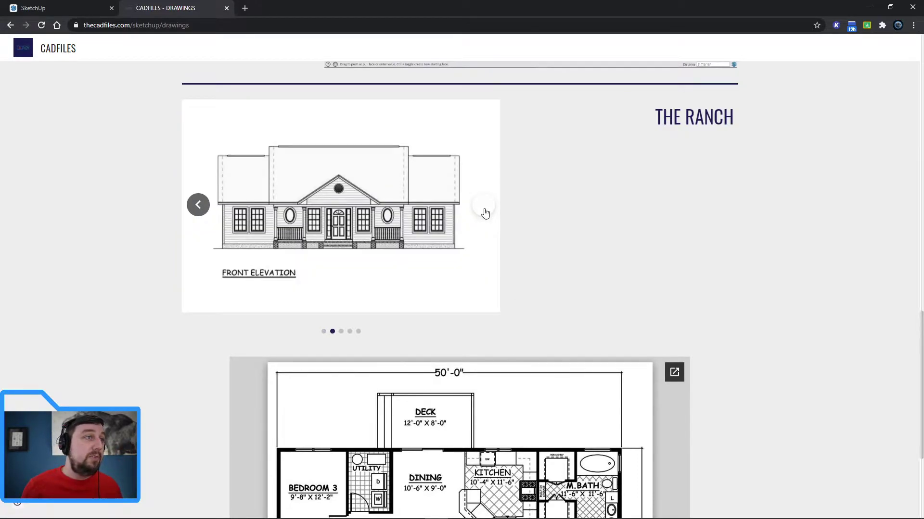
click(484, 206)
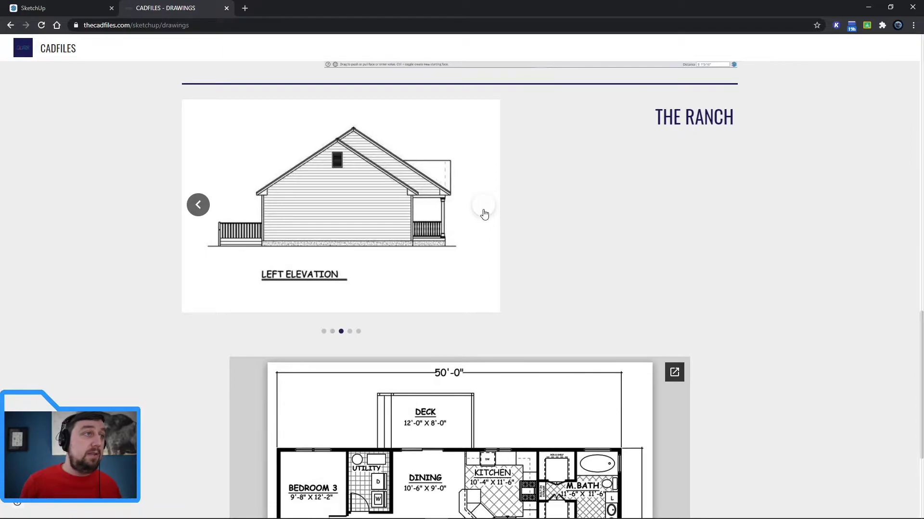
click(484, 214)
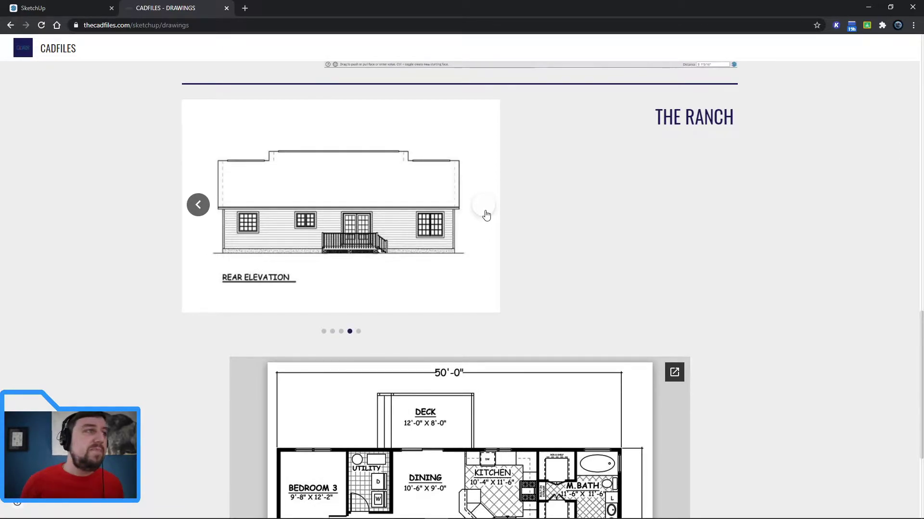
click(485, 212)
click(485, 212)
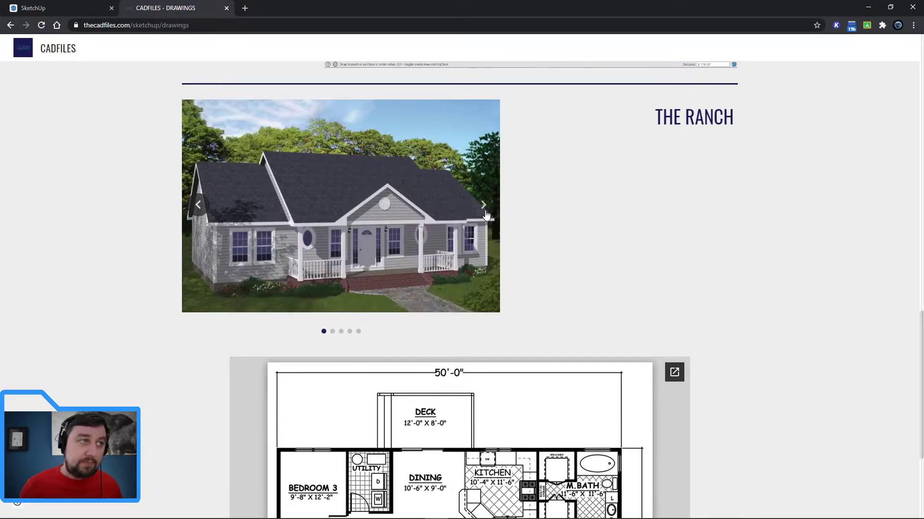
scroll(562, 319, down, 4)
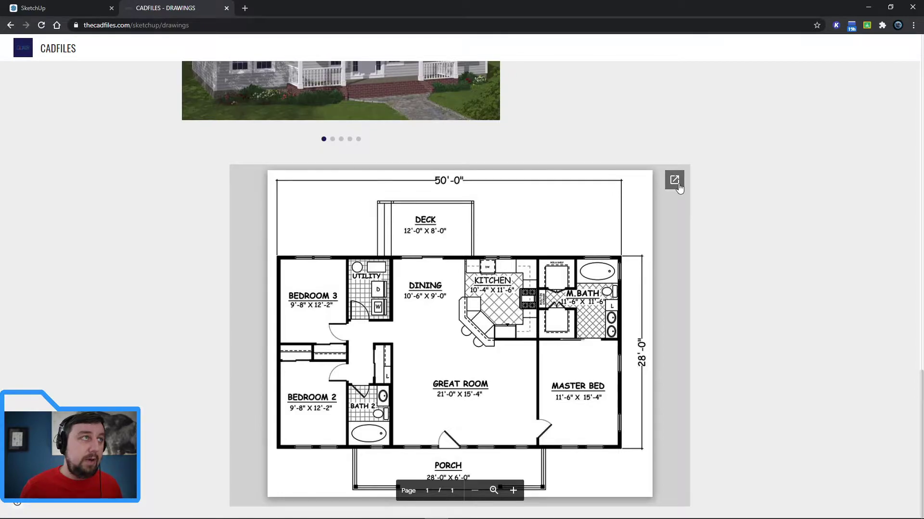
Return to SketchUp and set the camera to parallel projection in the standard top view, with empty drawing space beside the origin.
click(53, 10)
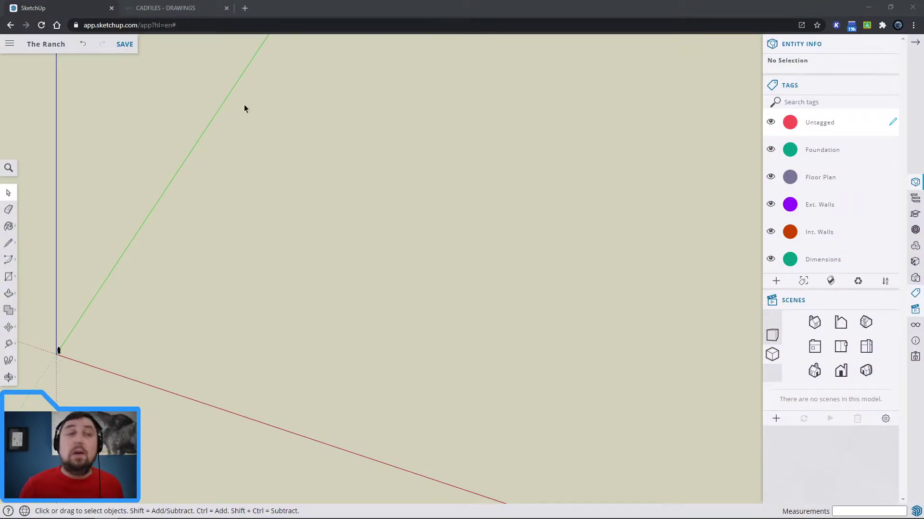
click(772, 358)
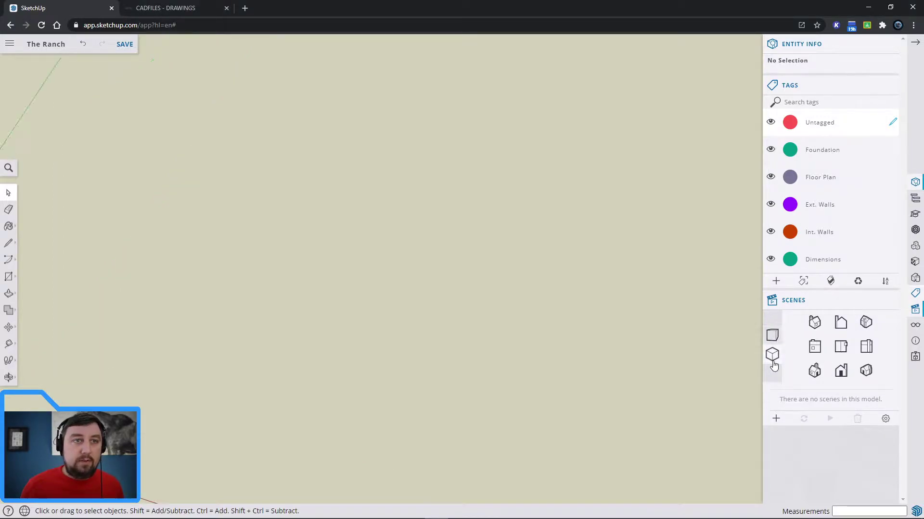
click(772, 336)
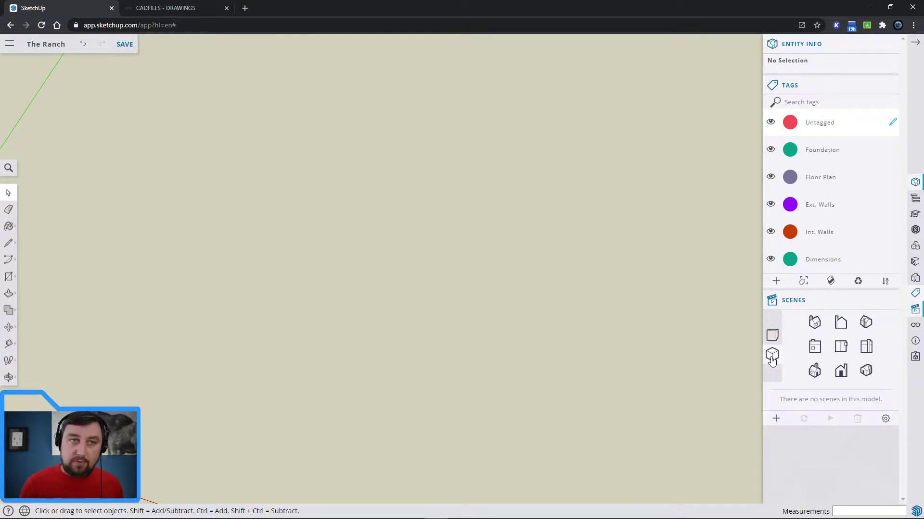
click(841, 352)
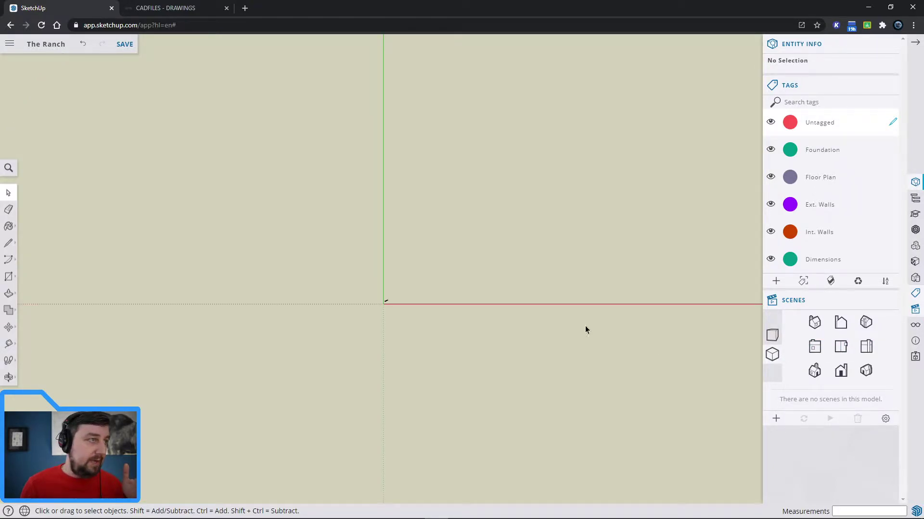
middle_drag(499, 244, 375, 380)
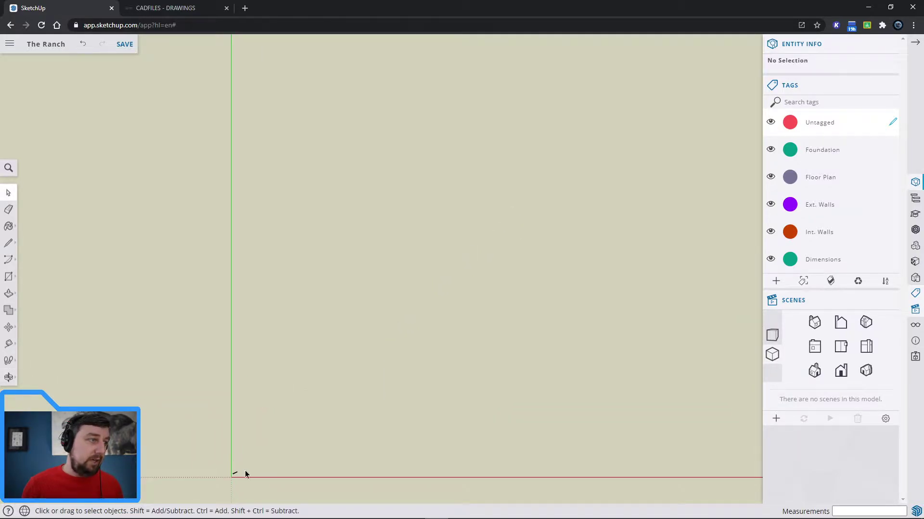
shift+middle_drag(447, 237, 258, 375)
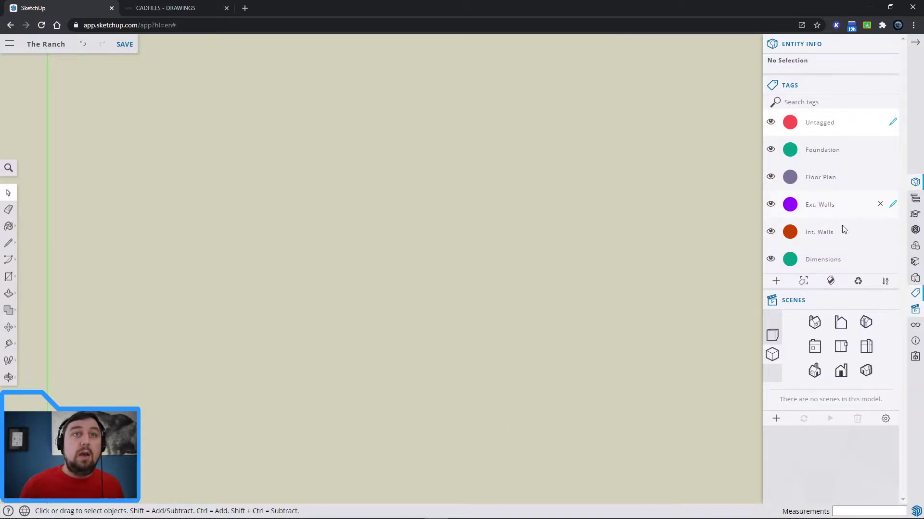
Make Foundation the active tag and draw a 50' by 28' rectangle in the empty area away from the origin.
mouse_move(845, 140)
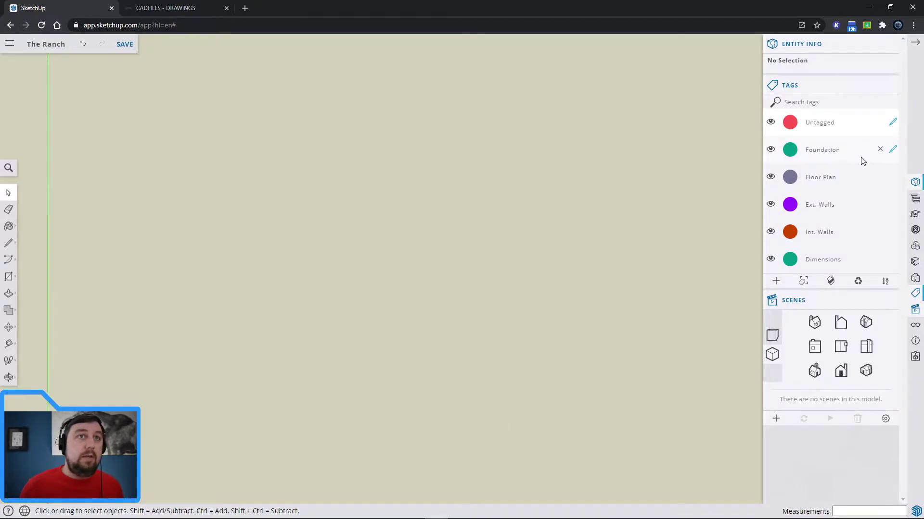
click(893, 150)
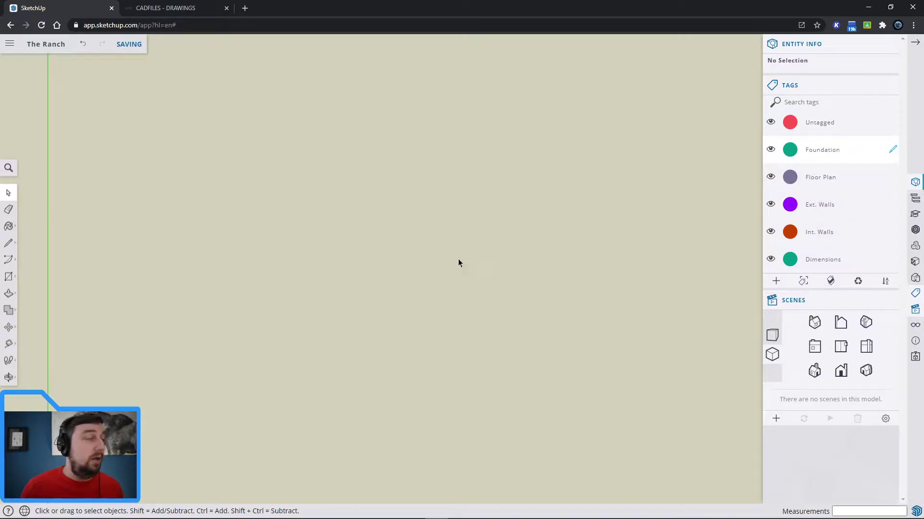
click(9, 280)
click(313, 332)
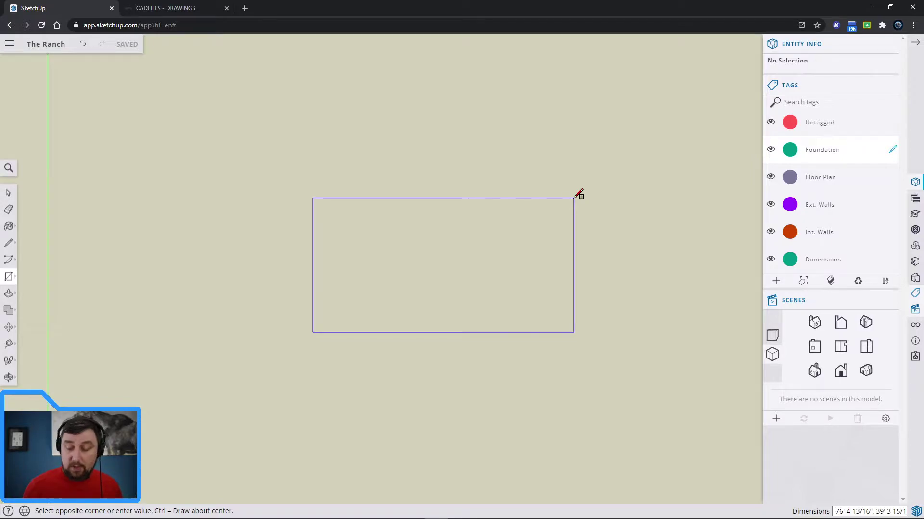
text(50)
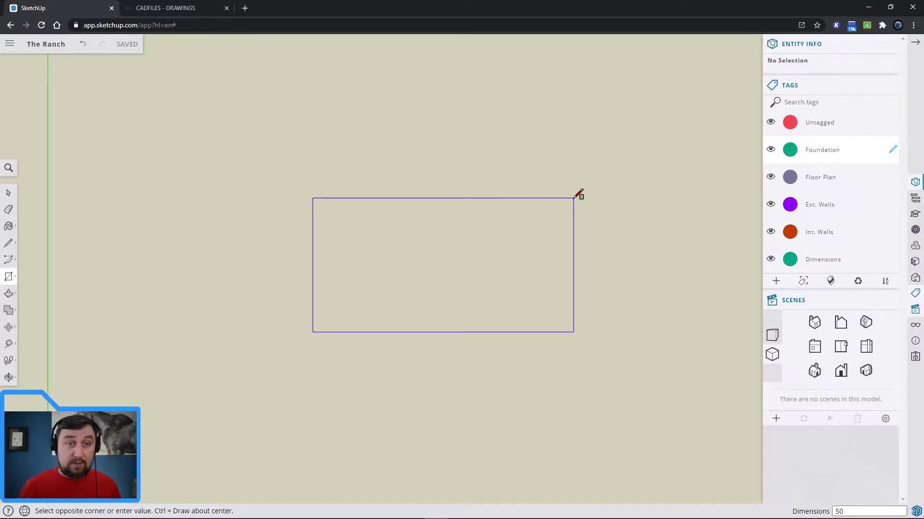
text(')
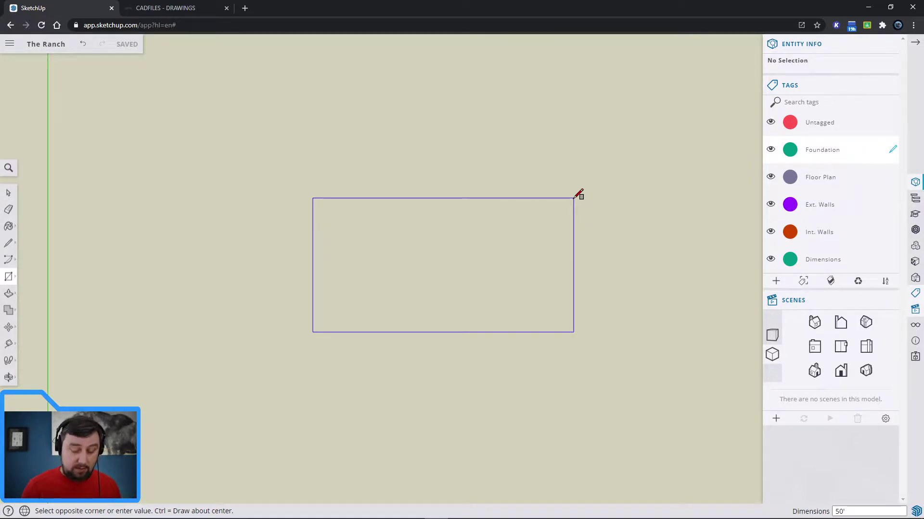
text(,)
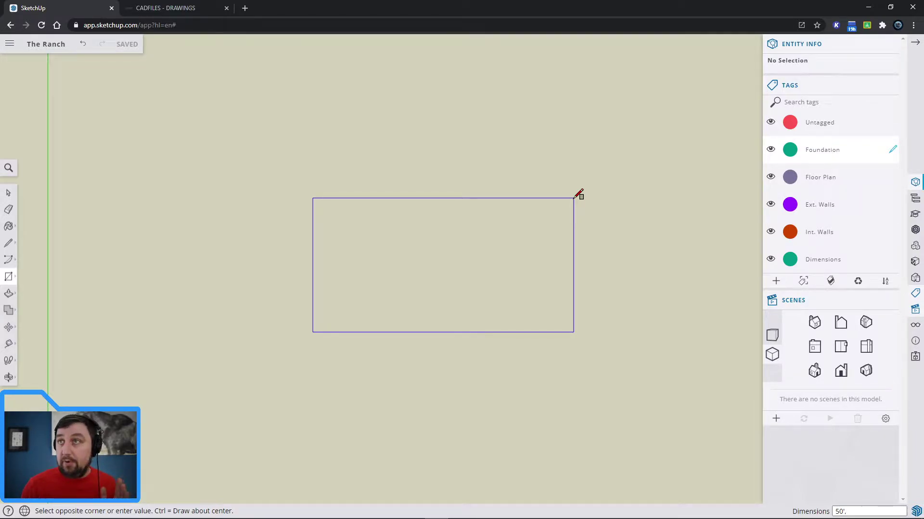
text(28)
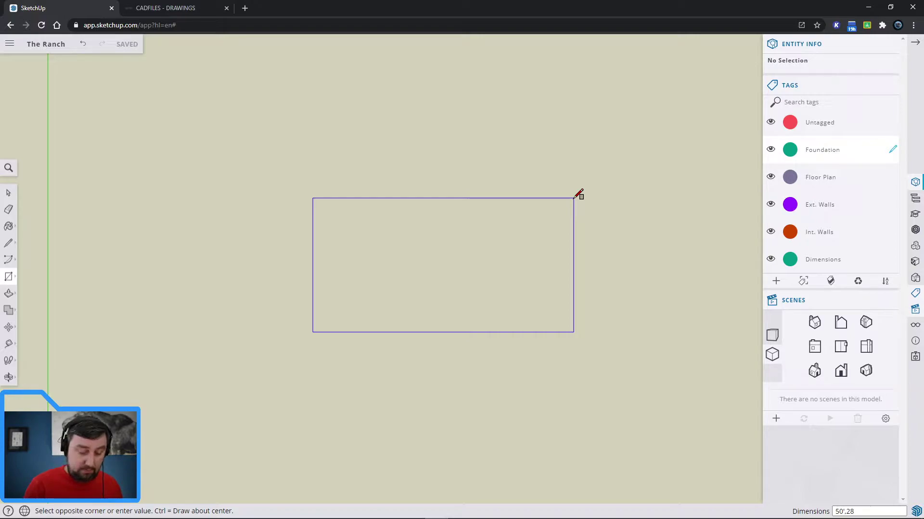
text(')
key(Return)
In top view, draw a separate 28' by 6' porch rectangle below the main foundation rectangle.
scroll(404, 265, up, 3)
middle_drag(398, 274, 414, 295)
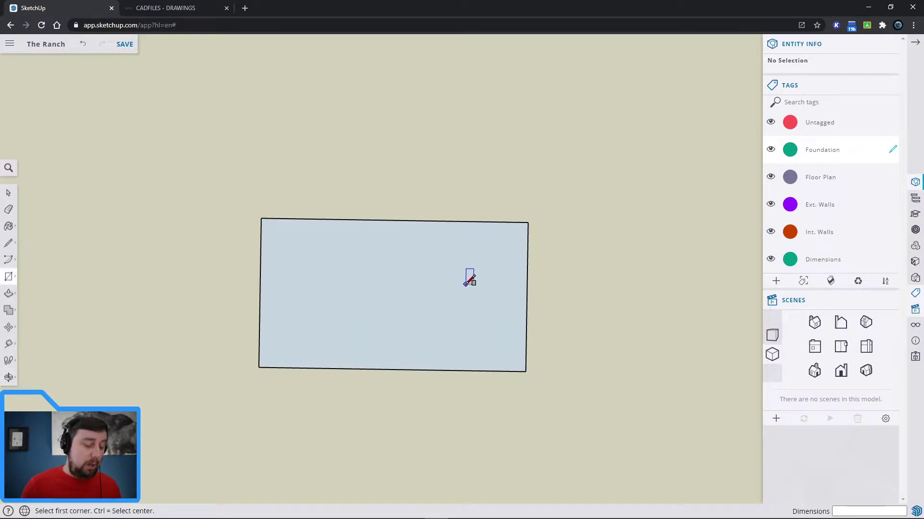
click(835, 351)
shift+middle_drag(472, 272, 474, 248)
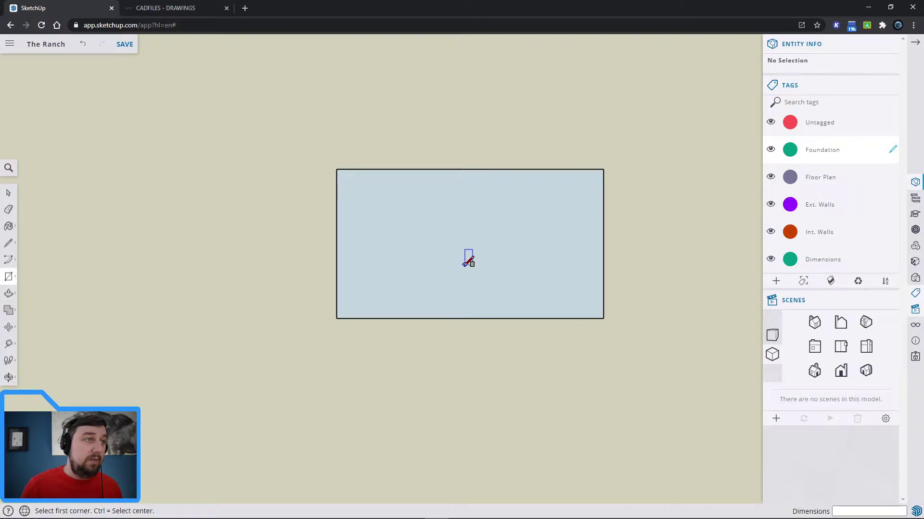
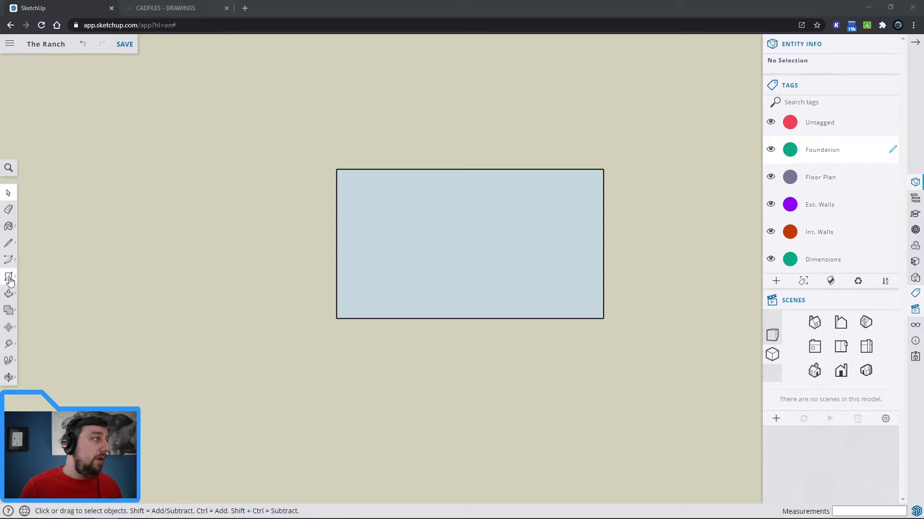
click(9, 278)
click(248, 438)
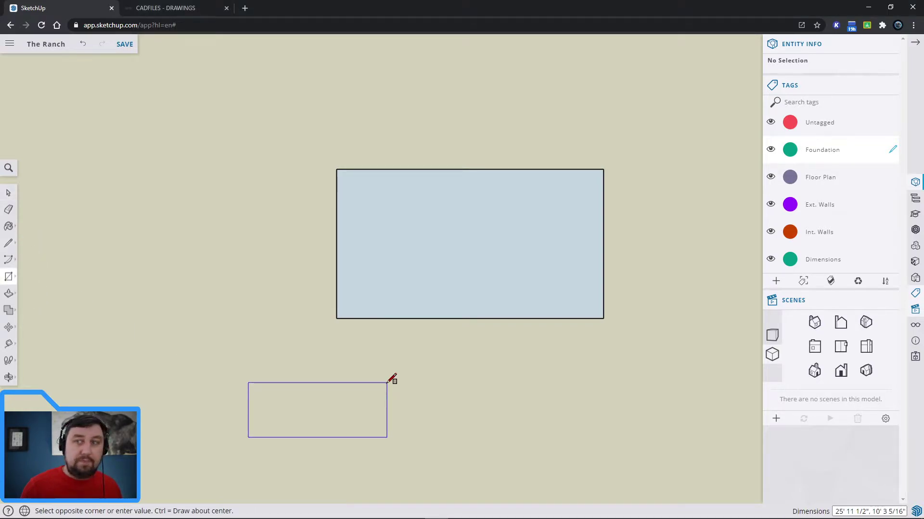
text(28',6)
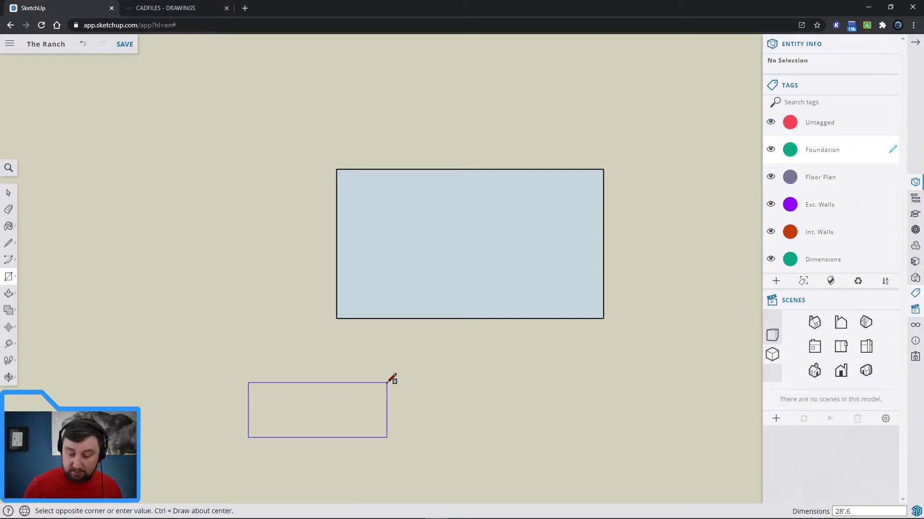
text(')
key(Return)
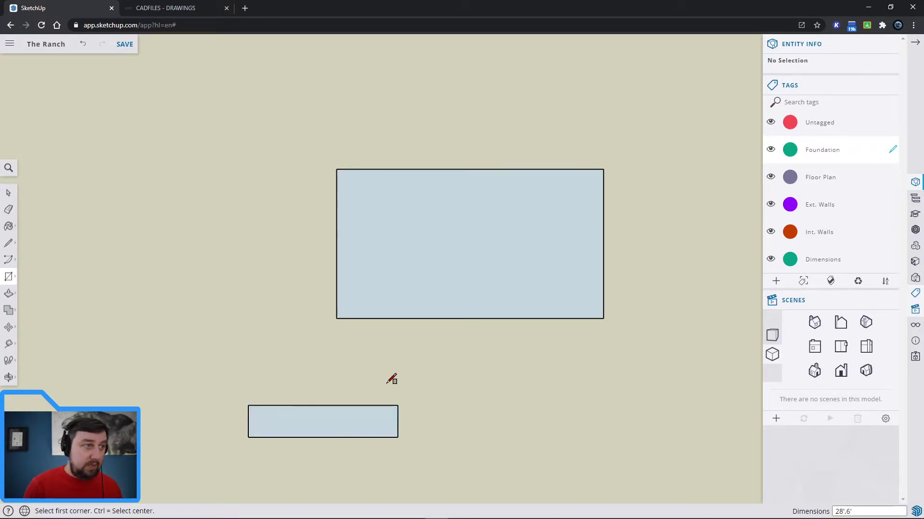
key(space)
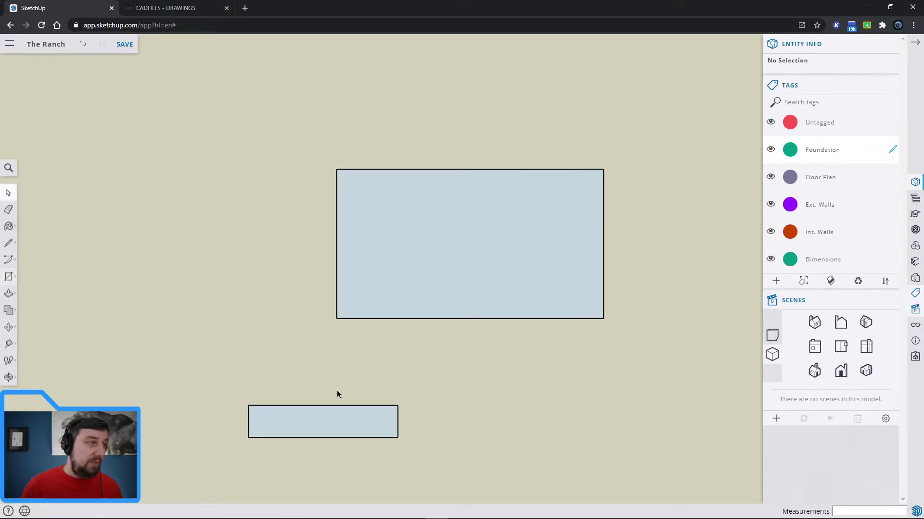
click(7, 330)
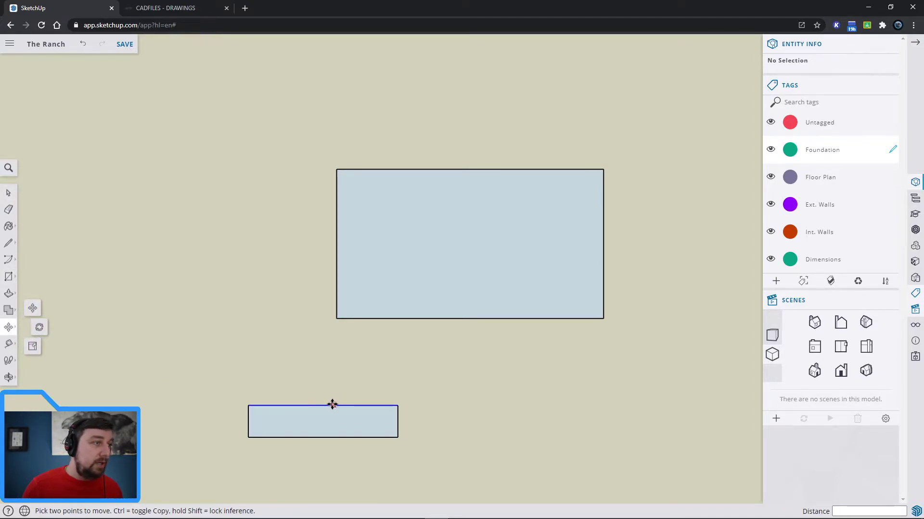
middle_drag(330, 404, 456, 370)
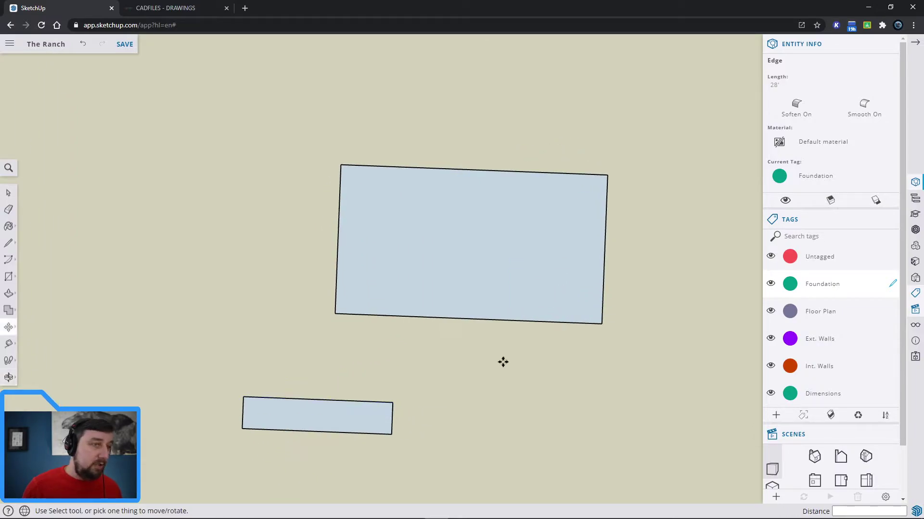
click(840, 346)
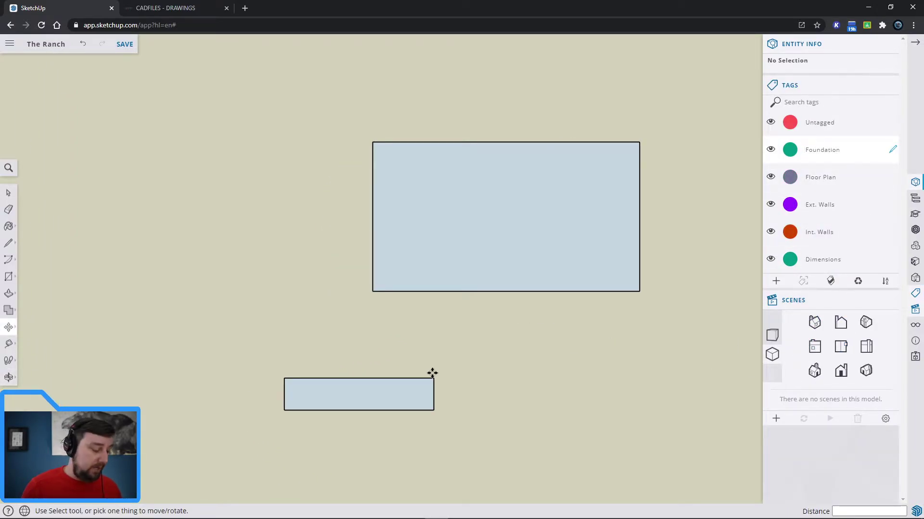
shift+middle_drag(397, 355, 559, 249)
scroll(513, 276, up, 2)
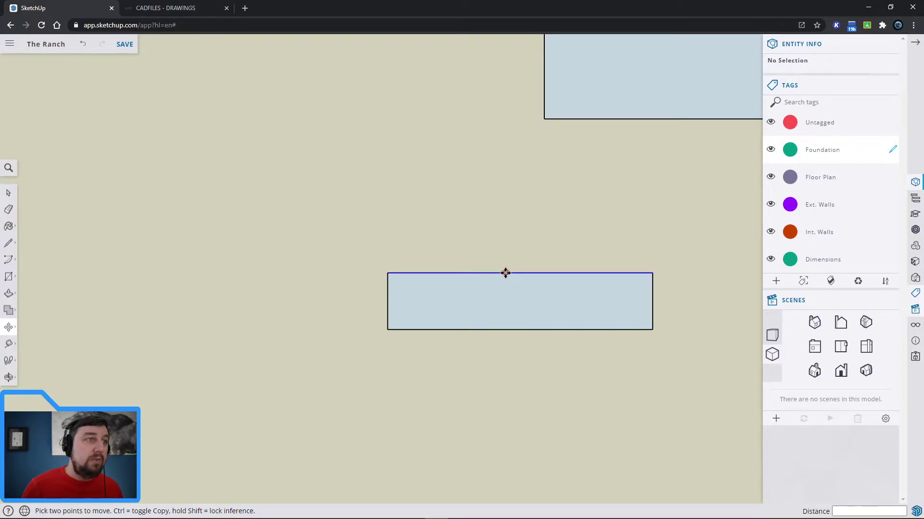
click(519, 272)
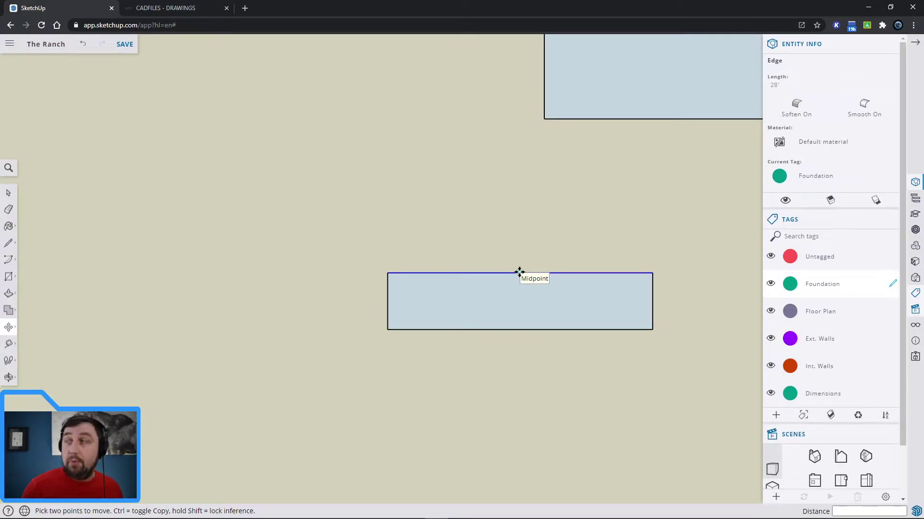
click(519, 273)
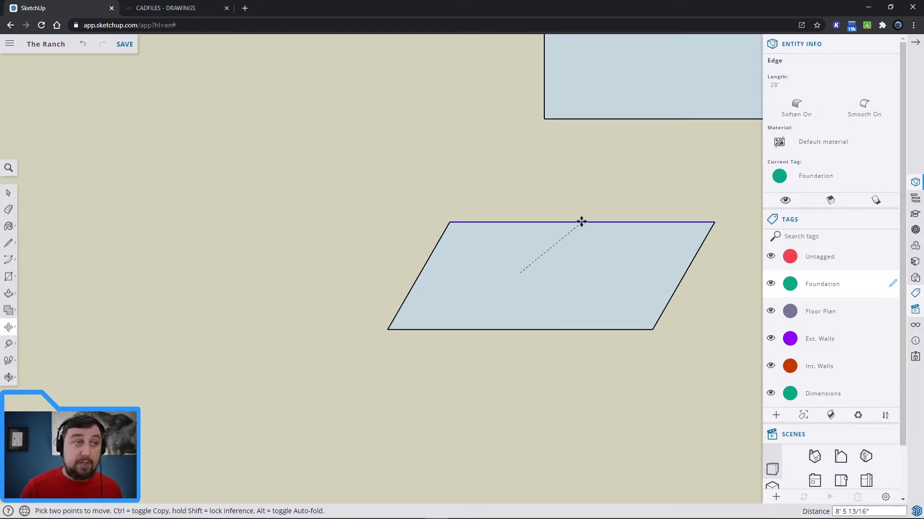
key(Escape)
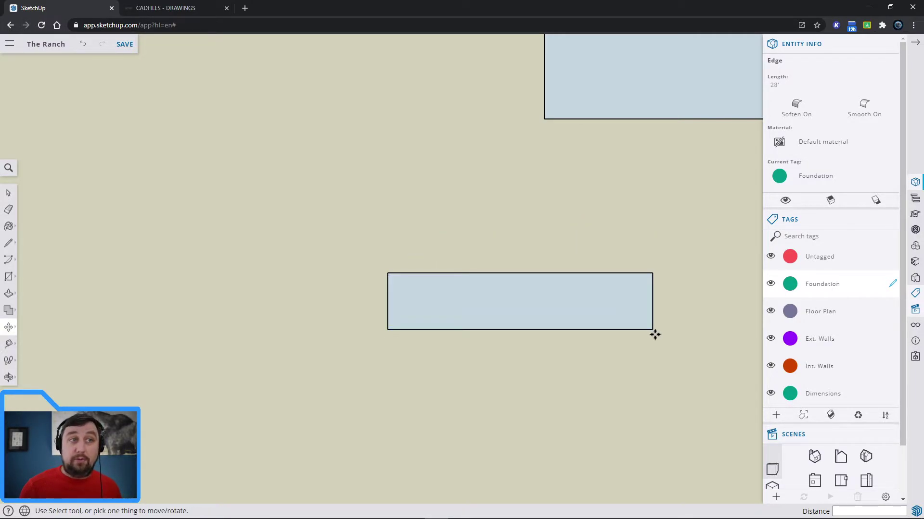
Move the whole porch rectangle by its upper edge's midpoint onto the midpoint of the main foundation's lower edge.
key(space)
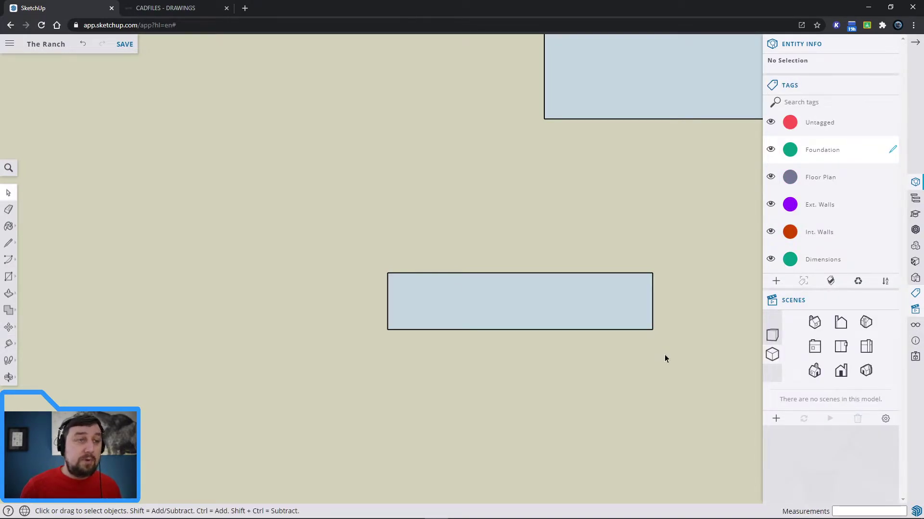
double_click(534, 301)
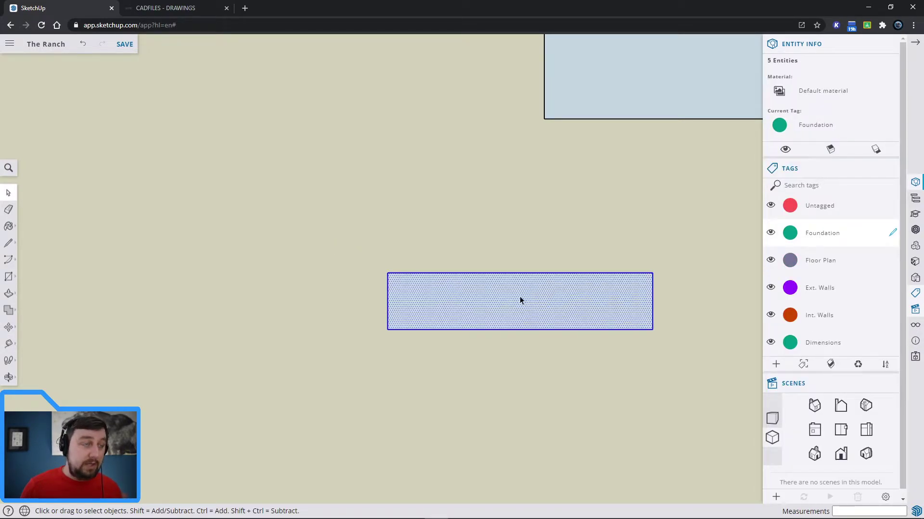
click(9, 327)
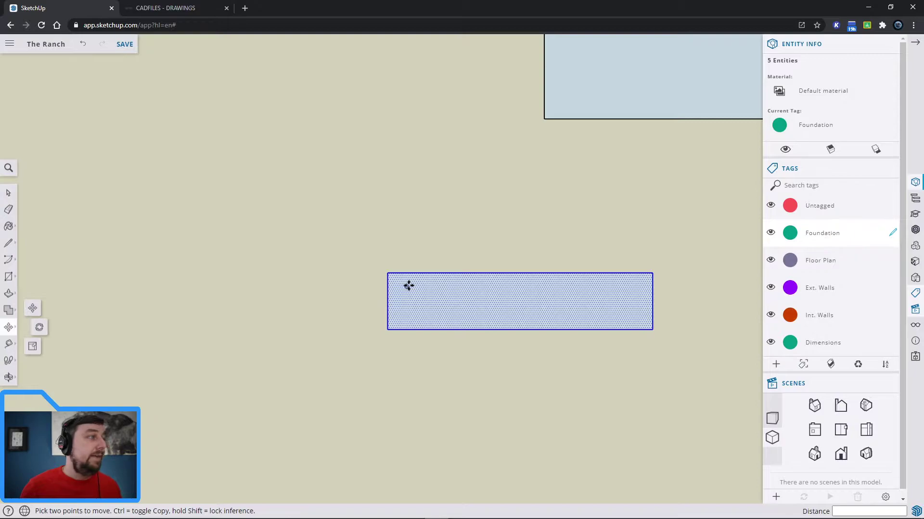
click(520, 273)
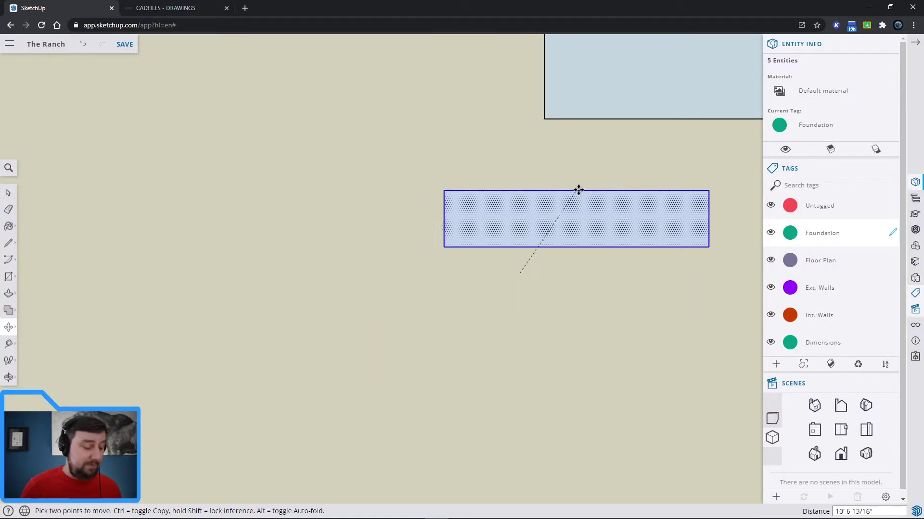
shift+middle_drag(582, 185, 210, 333)
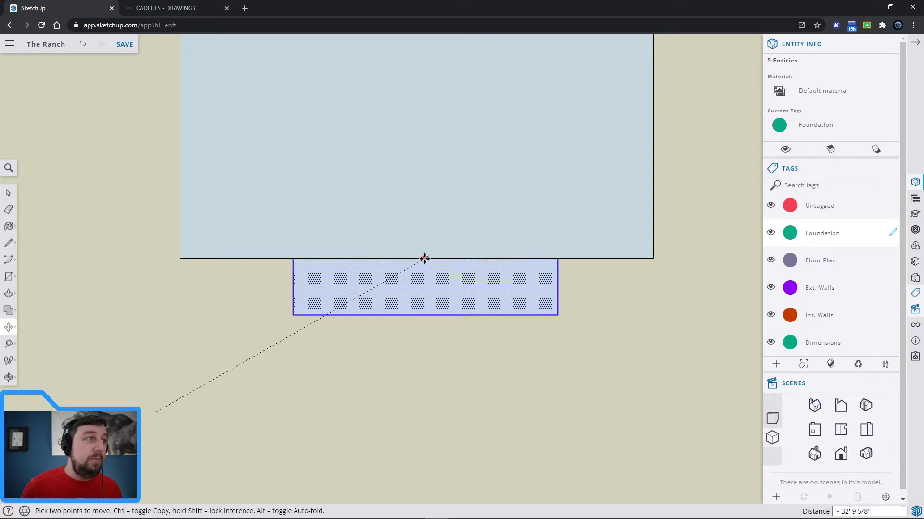
click(416, 258)
key(space)
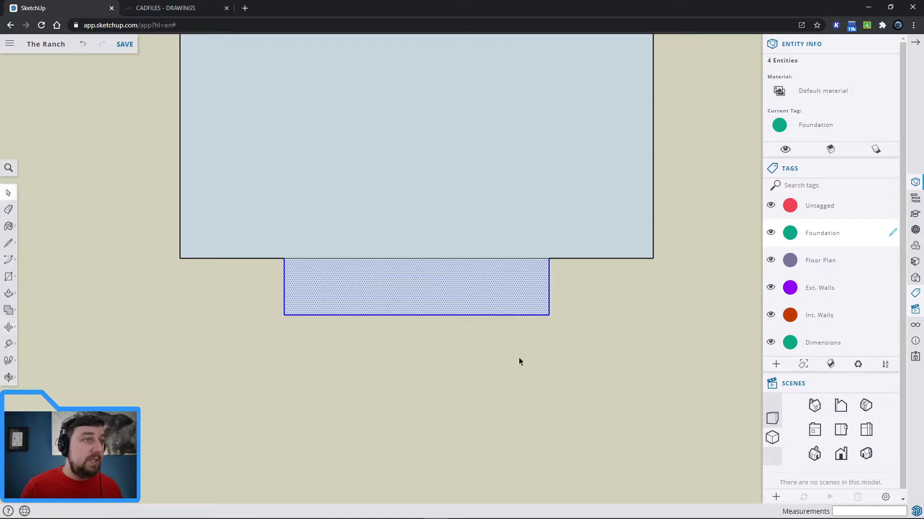
Delete the shared edge between the porch and the main foundation to merge them into one face.
click(509, 377)
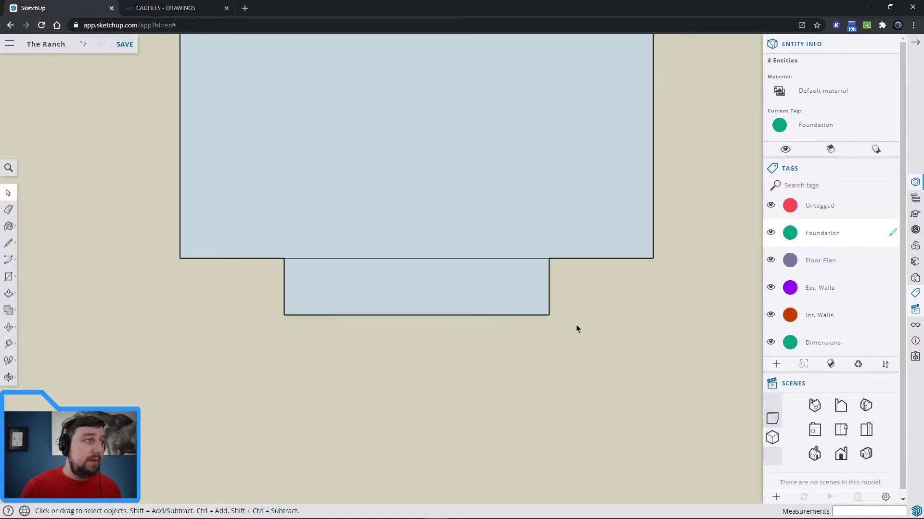
click(435, 259)
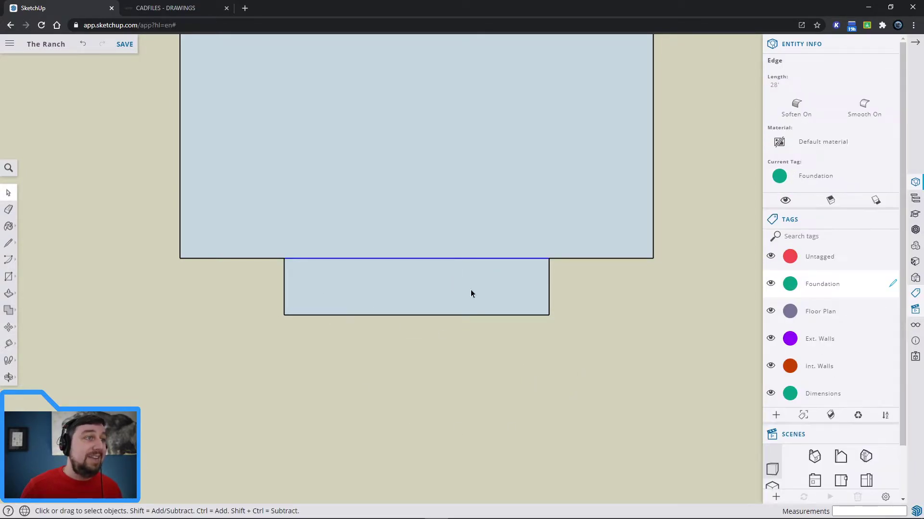
key(Delete)
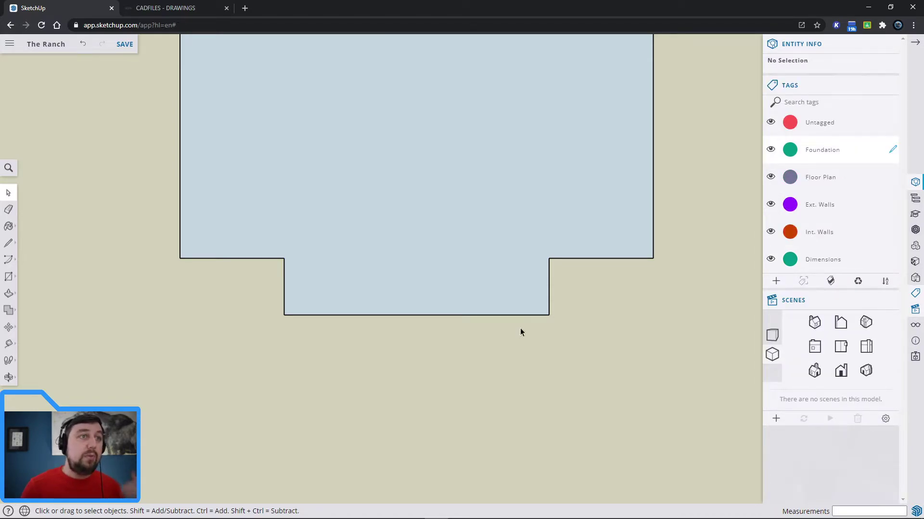
In isometric view, extrude the merged foundation face upward 2' with Push/Pull.
shift+middle_drag(583, 320, 625, 423)
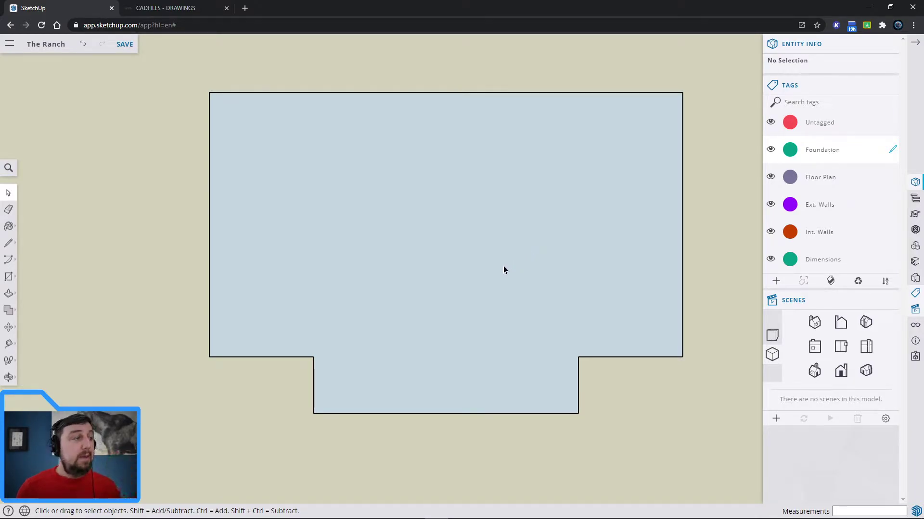
click(867, 377)
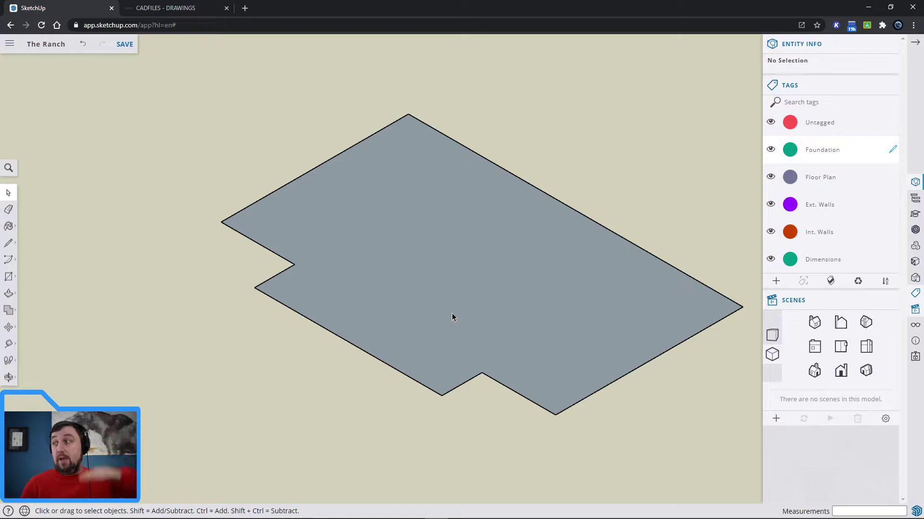
click(9, 293)
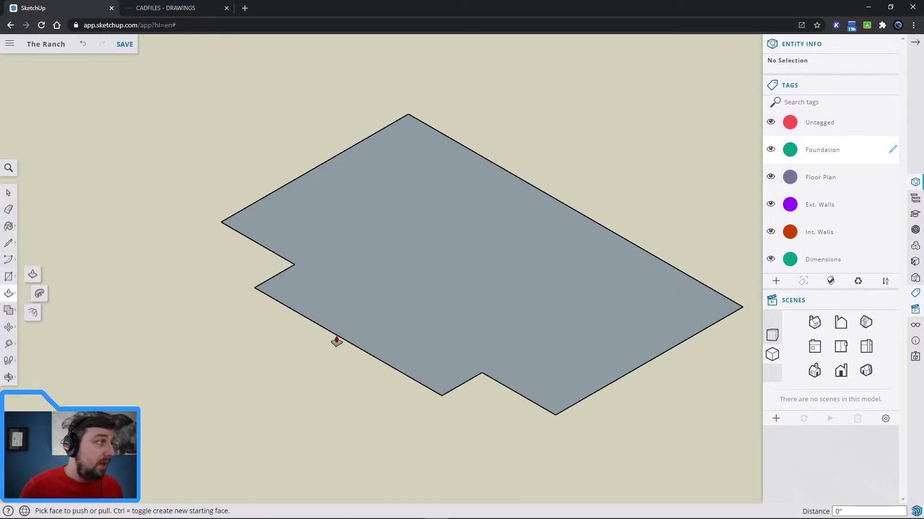
click(427, 324)
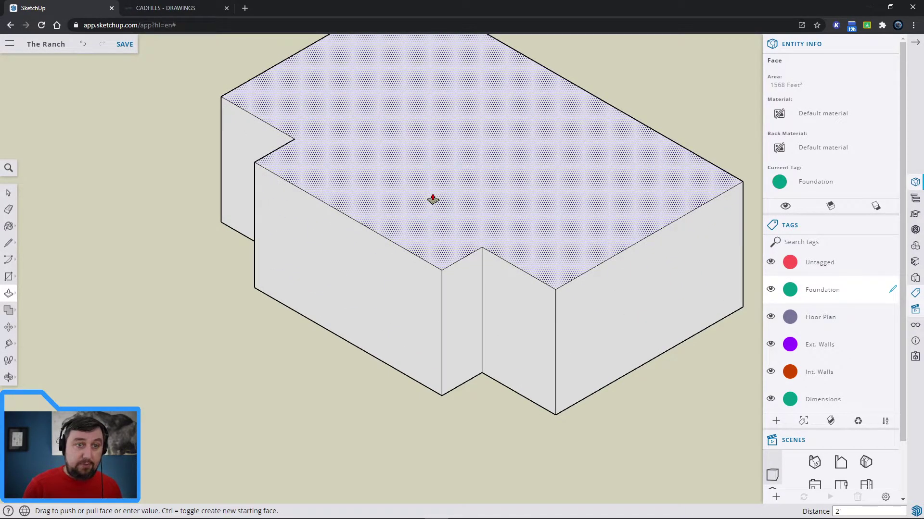
key(Return)
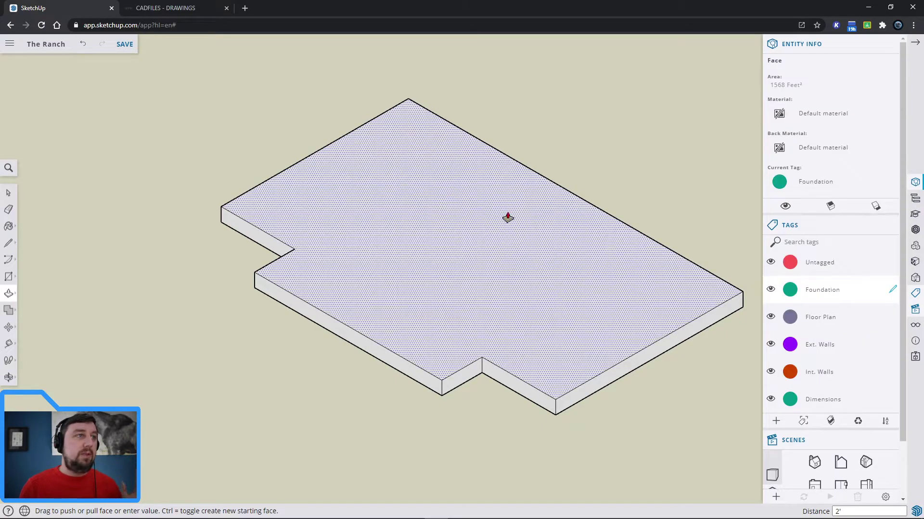
key(space)
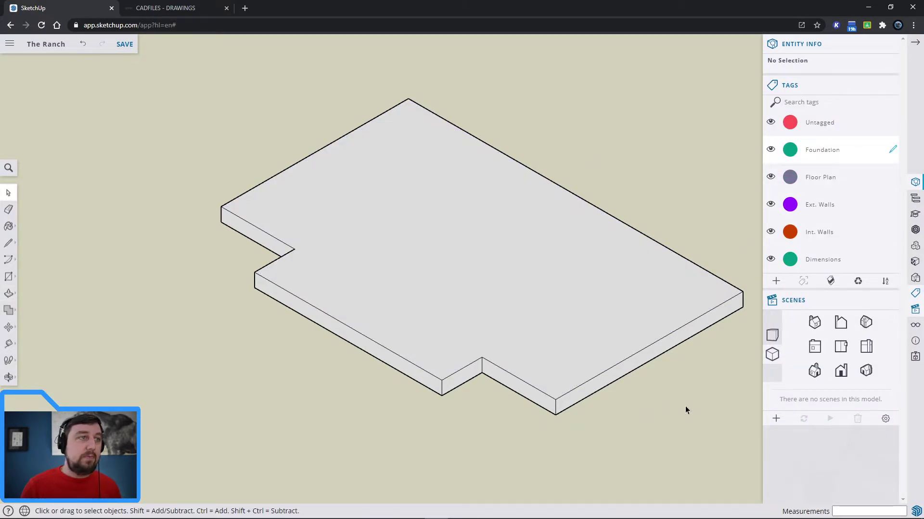
Select the entire foundation slab and apply the grey Concrete Aggregate material to it, then clear the selection.
drag(286, 106, 233, 79)
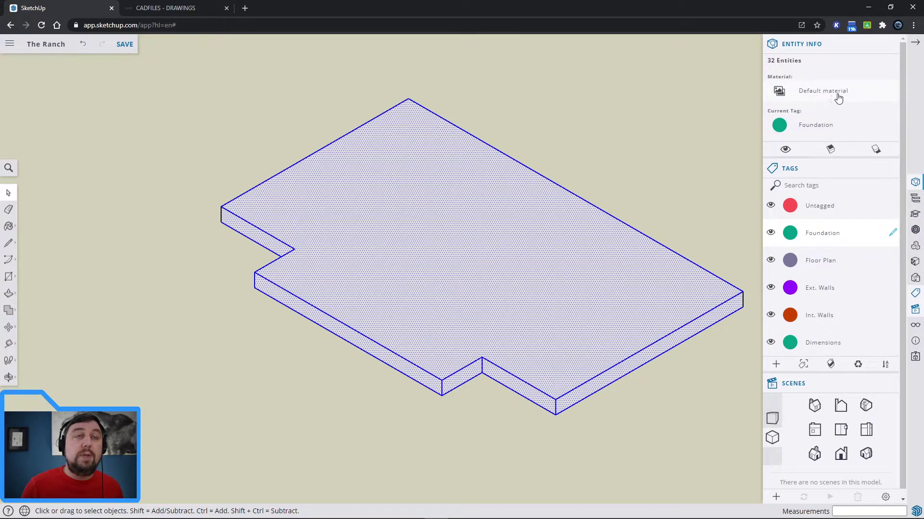
click(819, 96)
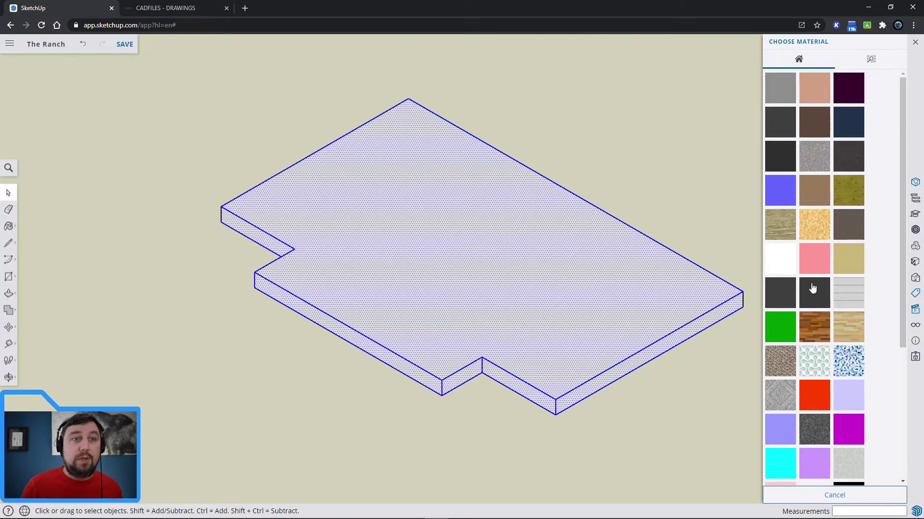
scroll(812, 262, down, 4)
scroll(818, 351, up, 4)
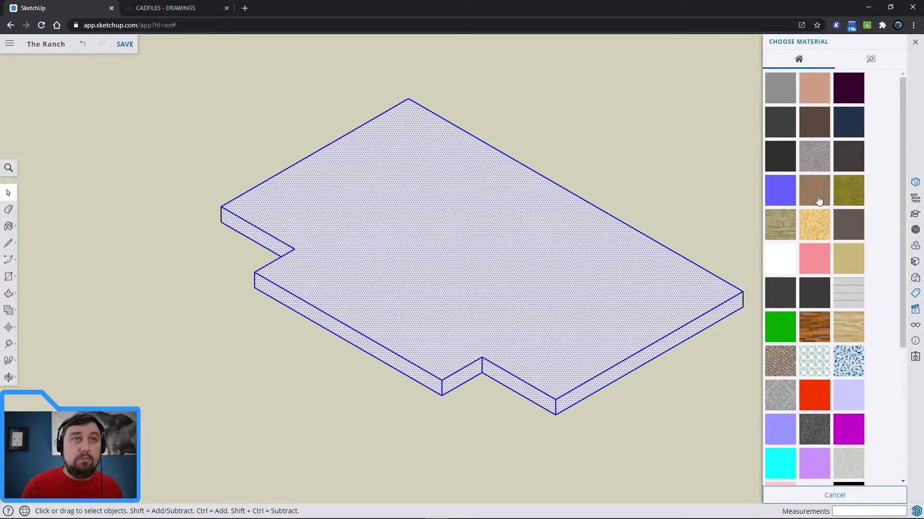
click(817, 165)
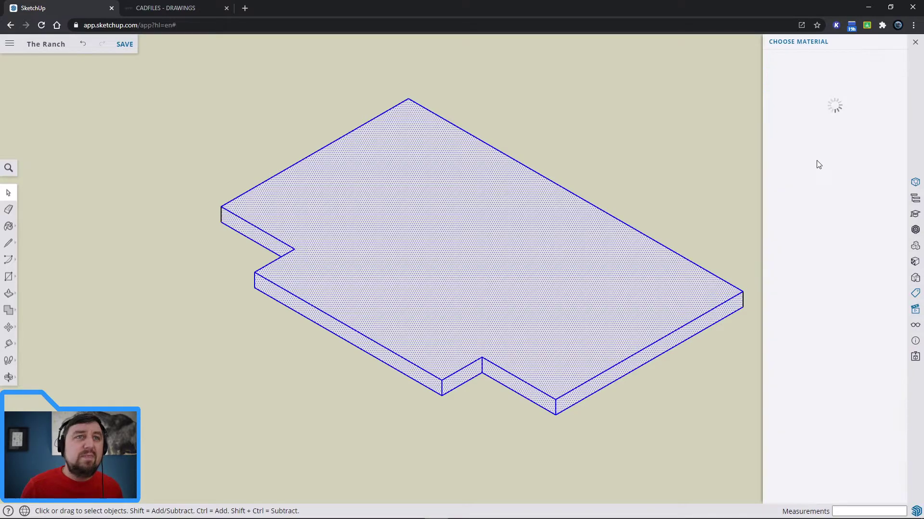
click(603, 473)
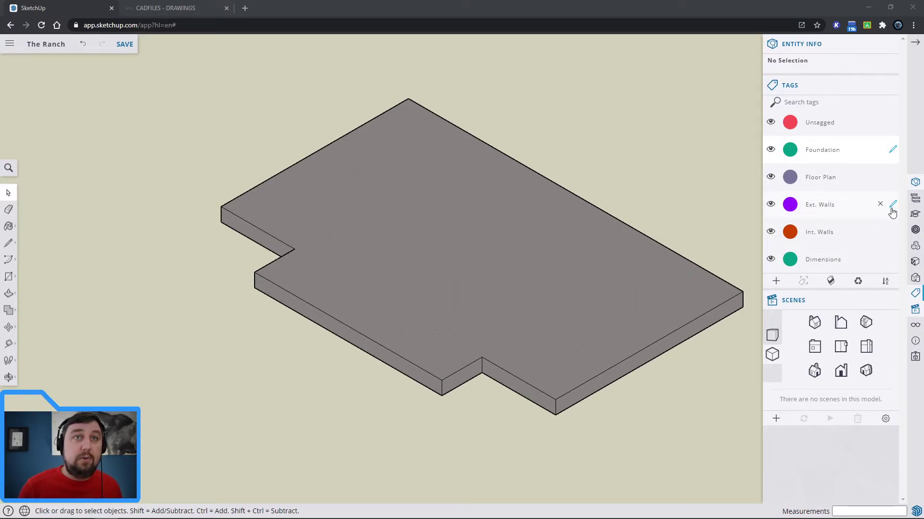
Make Ext. Walls the active tag and, in top view, draw a 50' by 28' rectangle in the empty area beside the foundation.
shift+middle_drag(709, 168, 458, 190)
scroll(544, 207, down, 3)
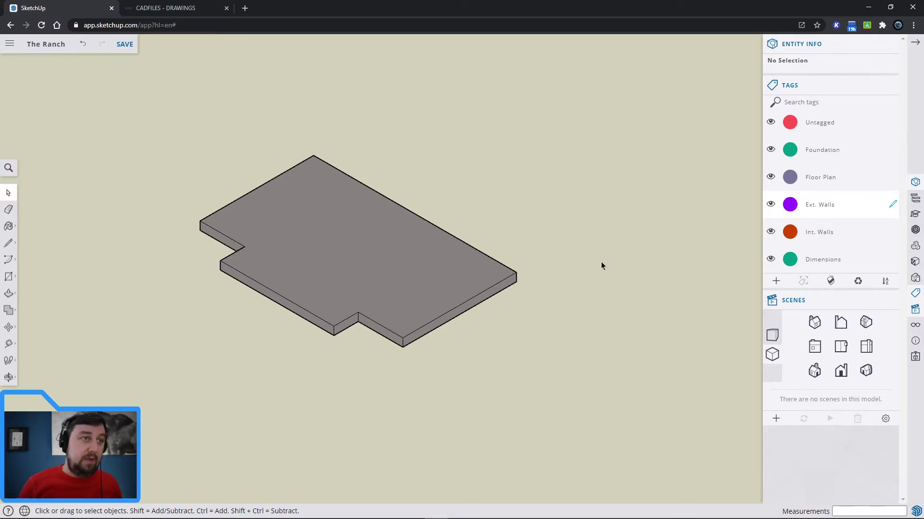
click(841, 347)
shift+middle_drag(666, 241, 221, 266)
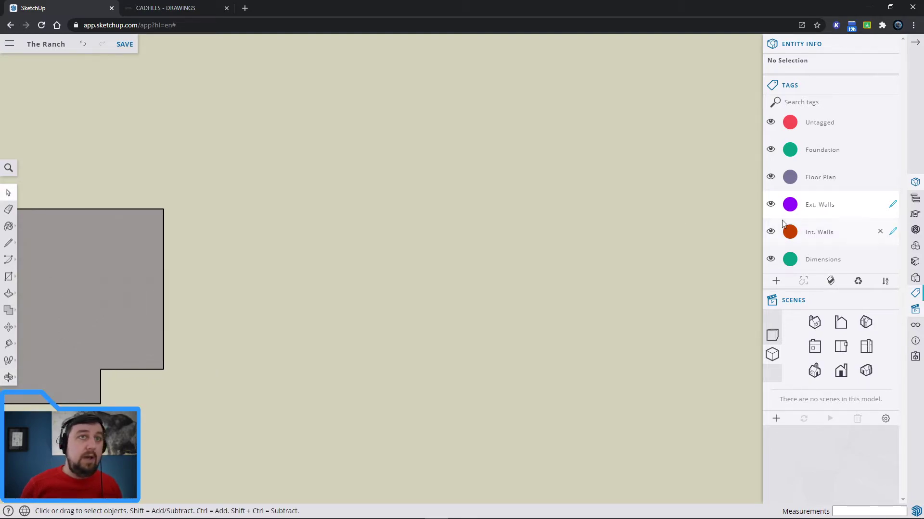
click(9, 282)
click(313, 388)
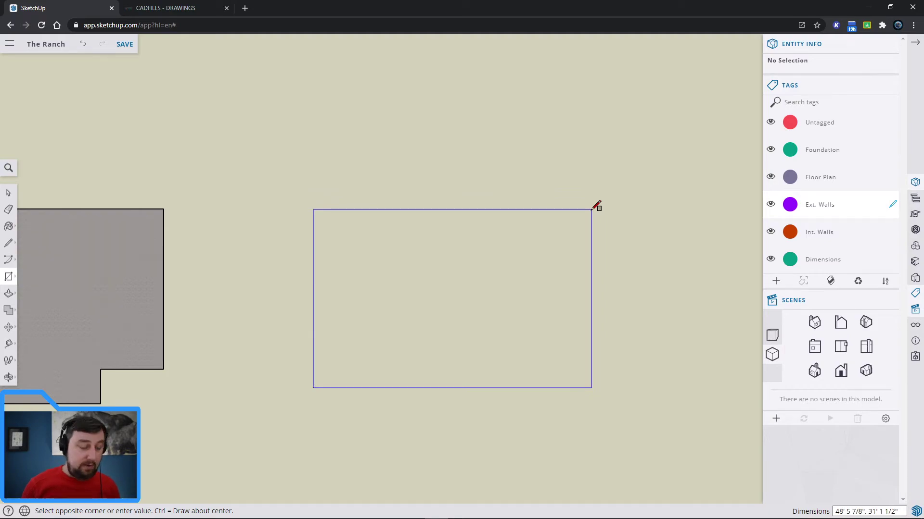
text(50')
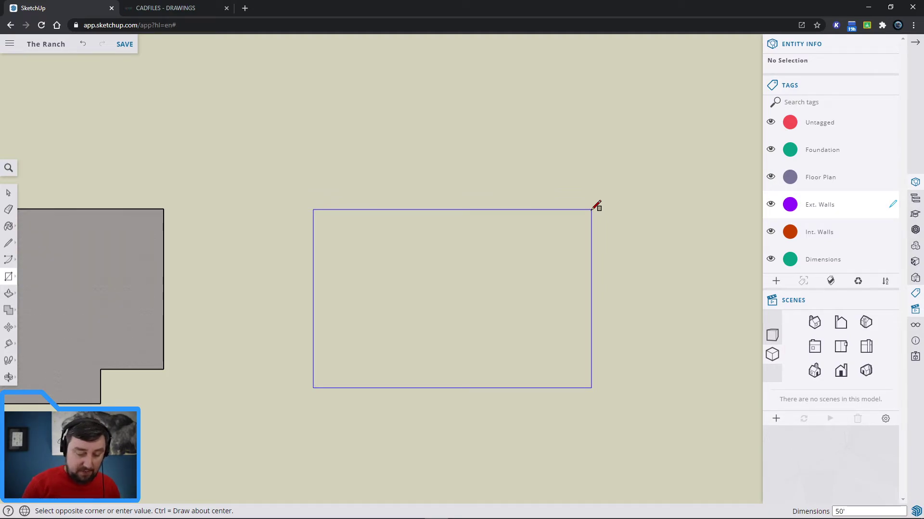
text(,28)
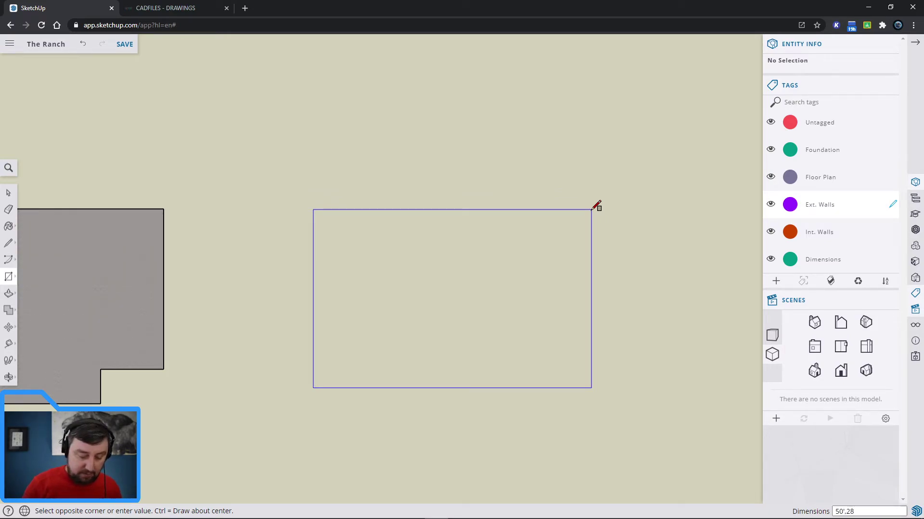
key(Return)
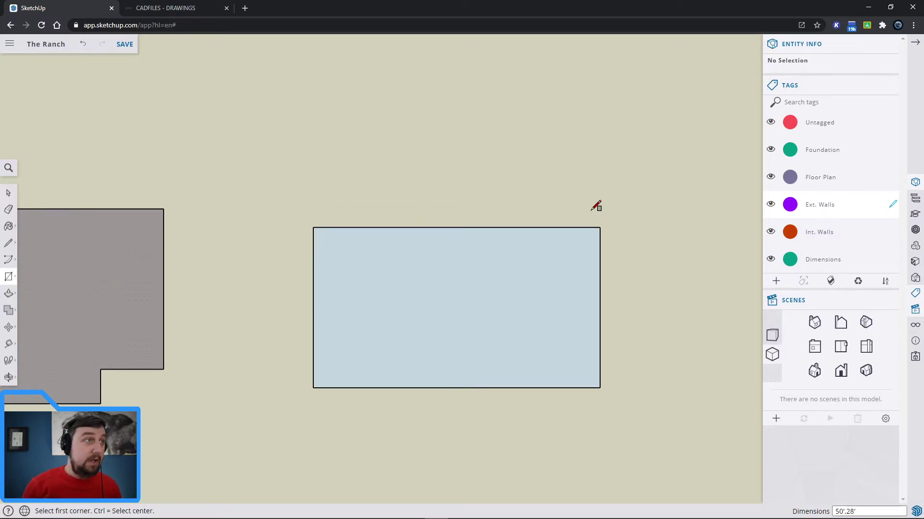
key(space)
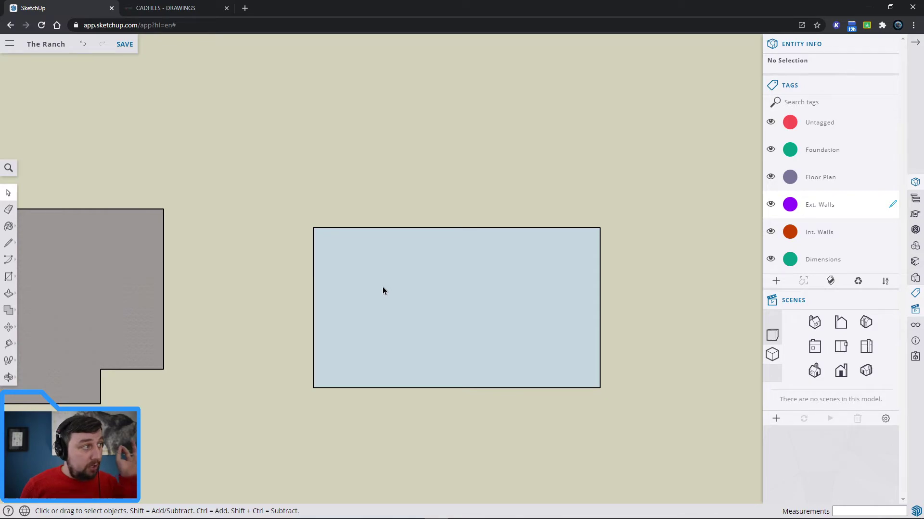
Offset the exterior wall rectangle's outline 6" inward to form the wall thickness.
click(9, 310)
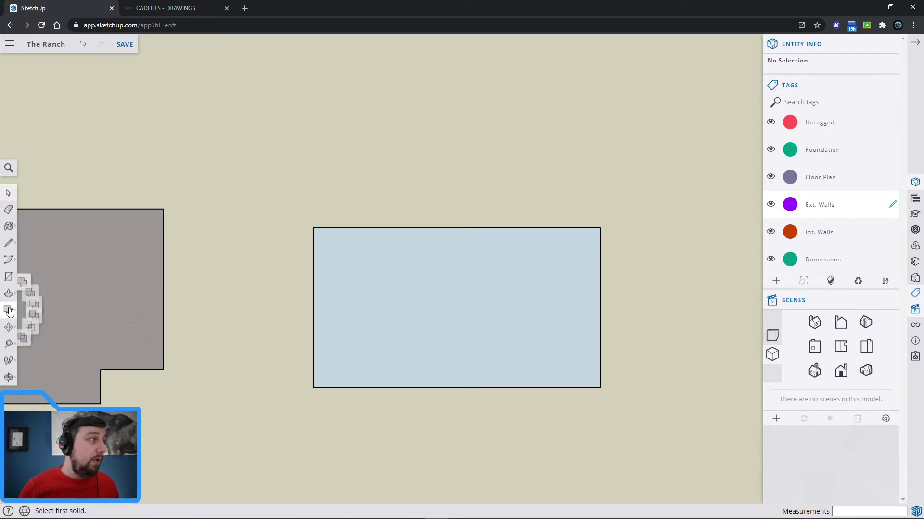
click(9, 295)
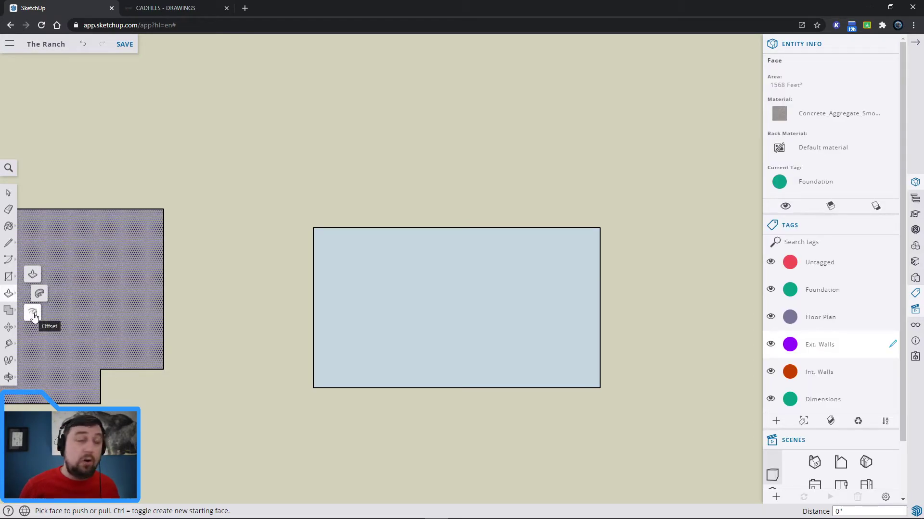
click(32, 315)
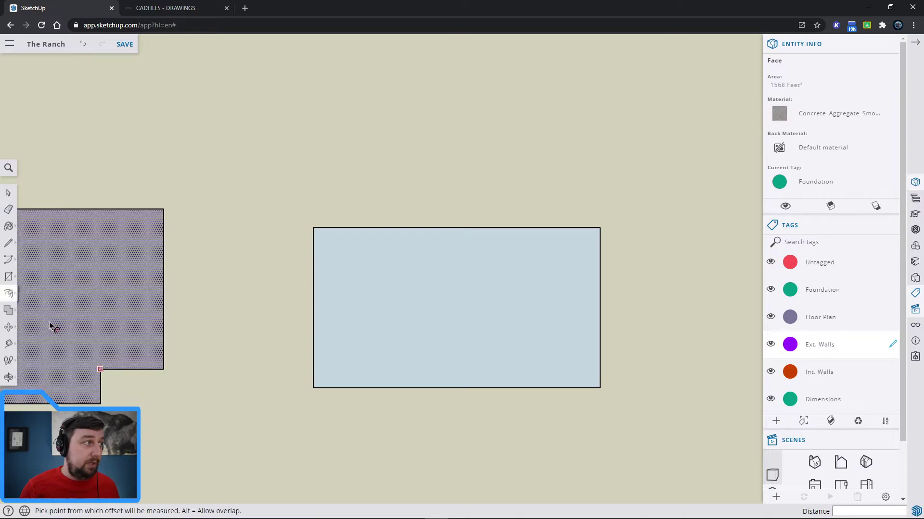
click(398, 355)
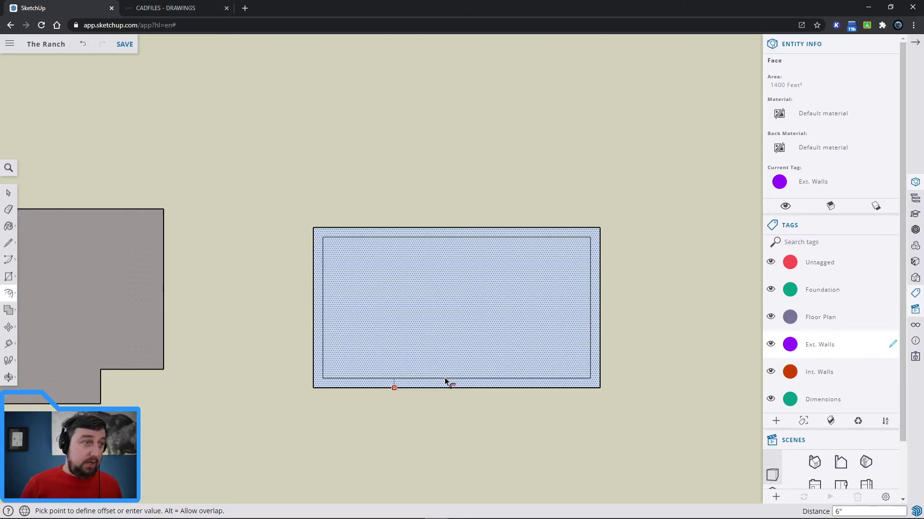
key(Return)
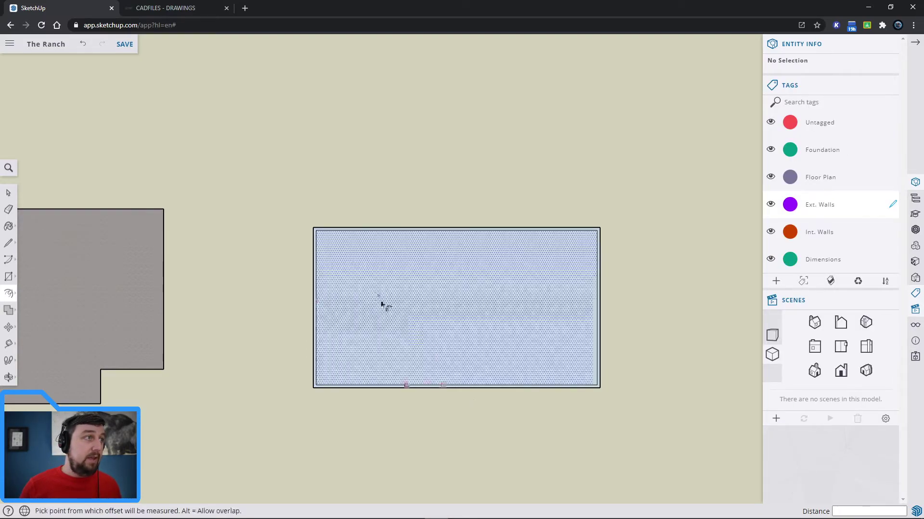
click(349, 228)
scroll(380, 236, up, 3)
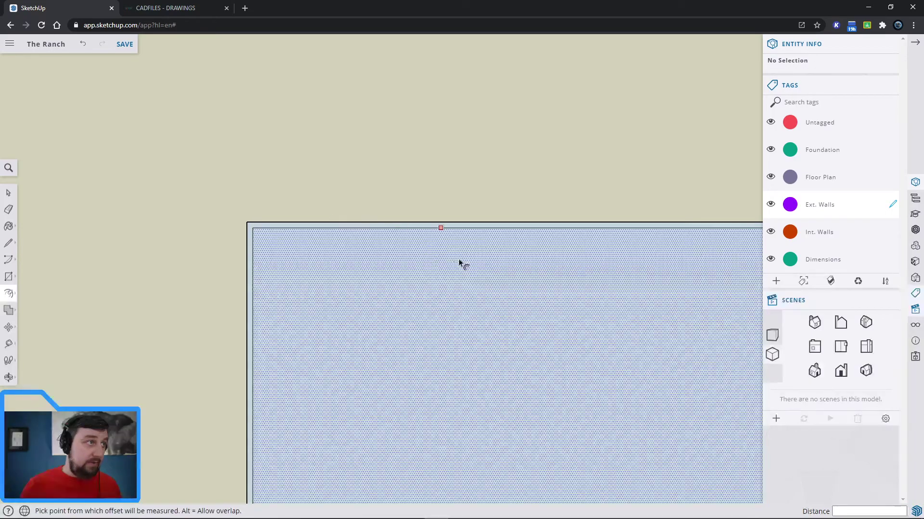
scroll(597, 289, down, 3)
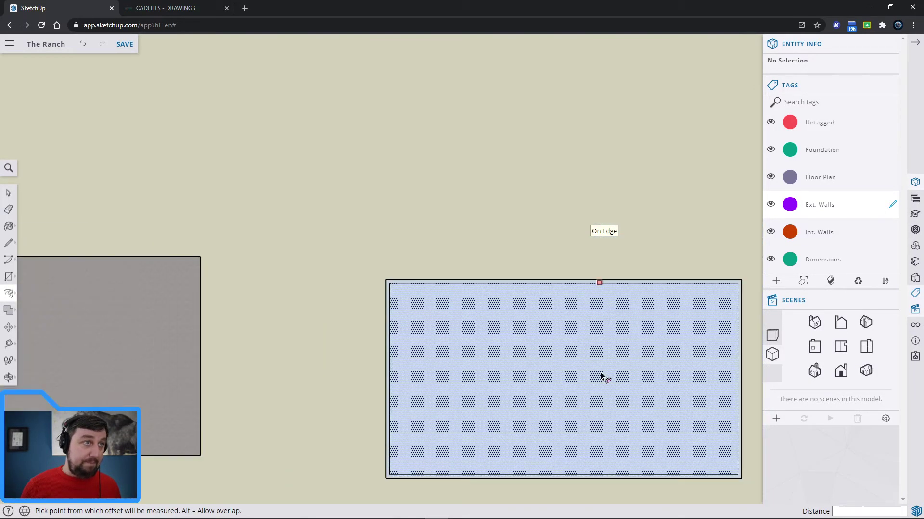
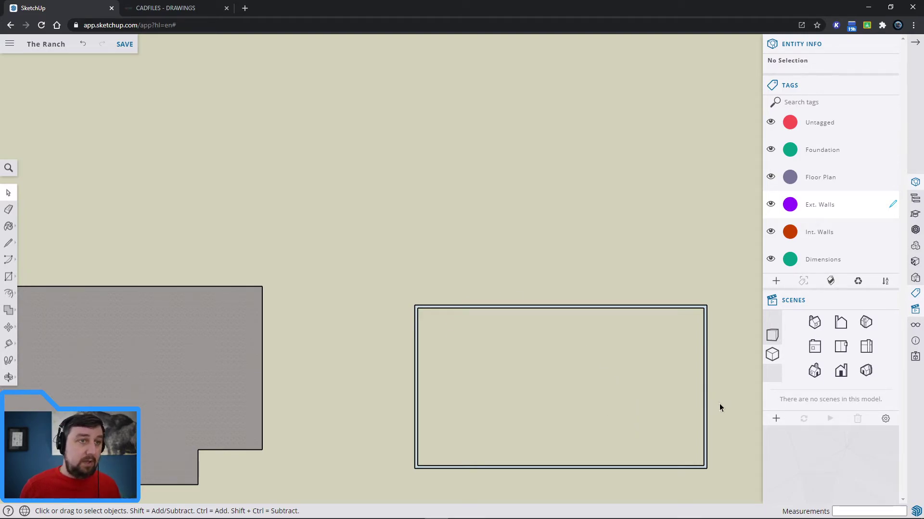
Select the flat exterior wall outline and try to move it by its front-right corner onto the matching foundation corner.
drag(737, 484, 385, 249)
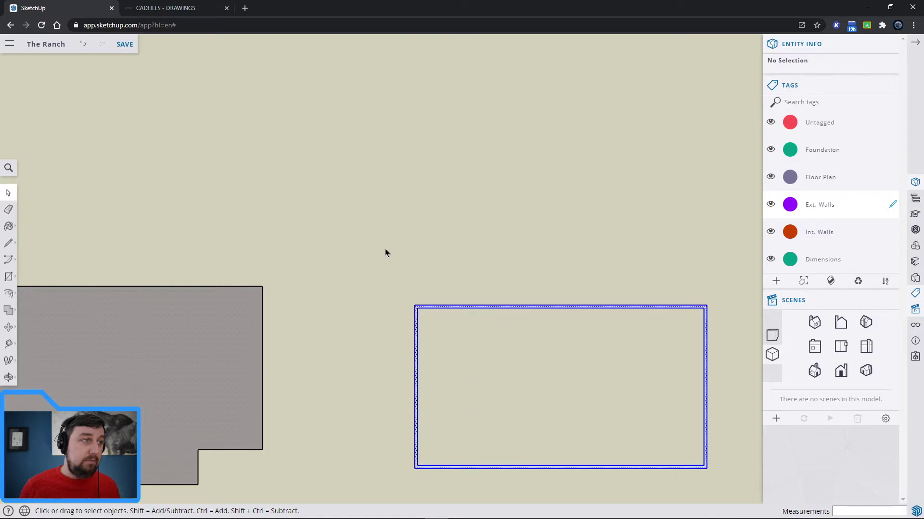
click(8, 327)
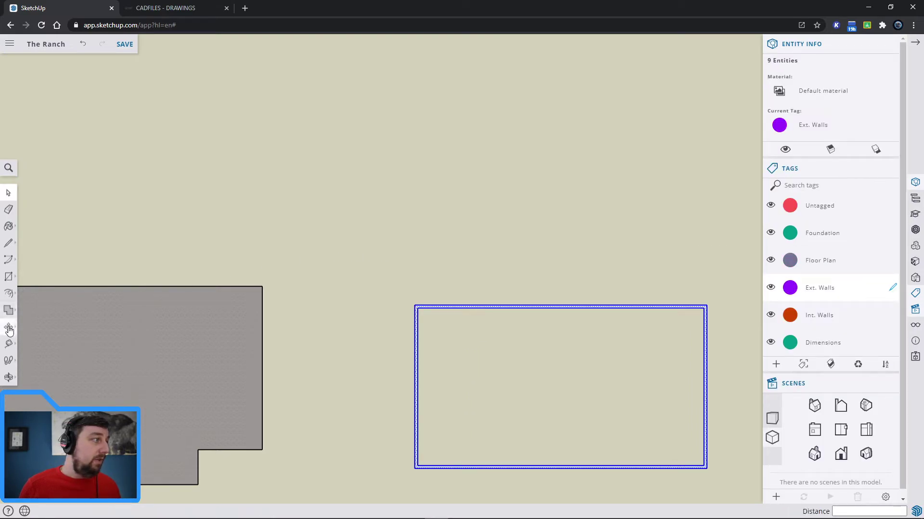
click(706, 469)
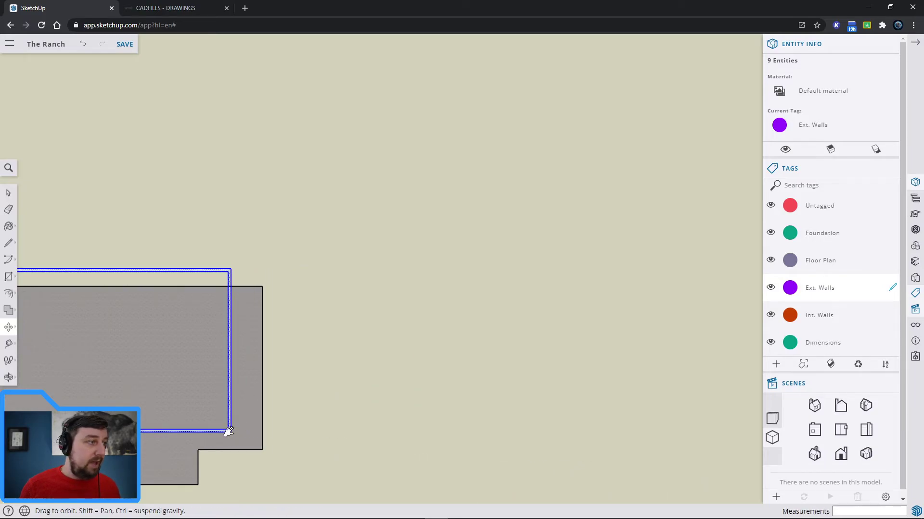
shift+middle_drag(227, 433, 463, 402)
click(497, 420)
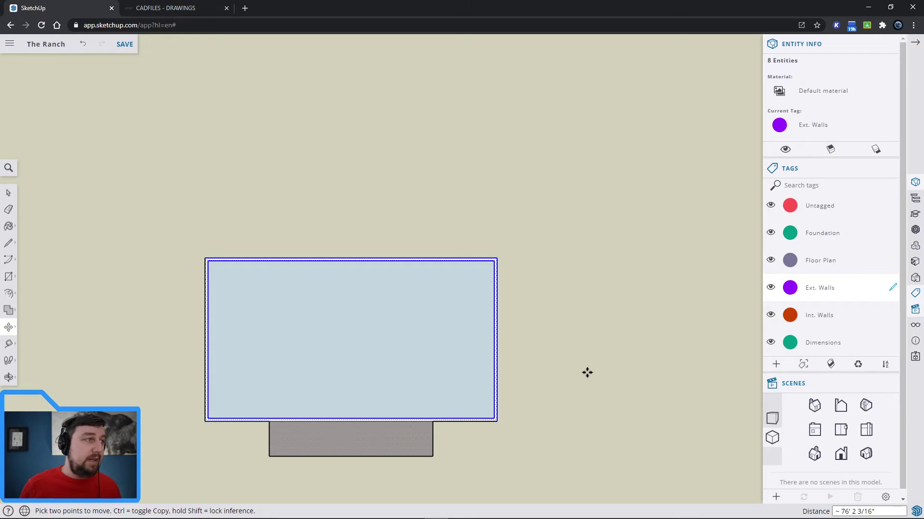
shift+middle_drag(601, 383, 389, 208)
key(m)
click(396, 251)
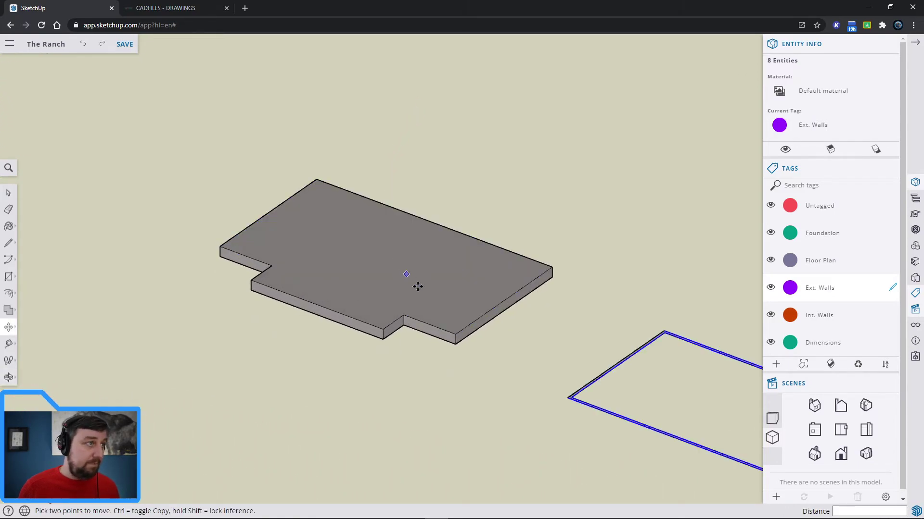
Extrude the face between the two exterior wall outlines upward 10' with Push/Pull.
shift+middle_drag(608, 440, 328, 297)
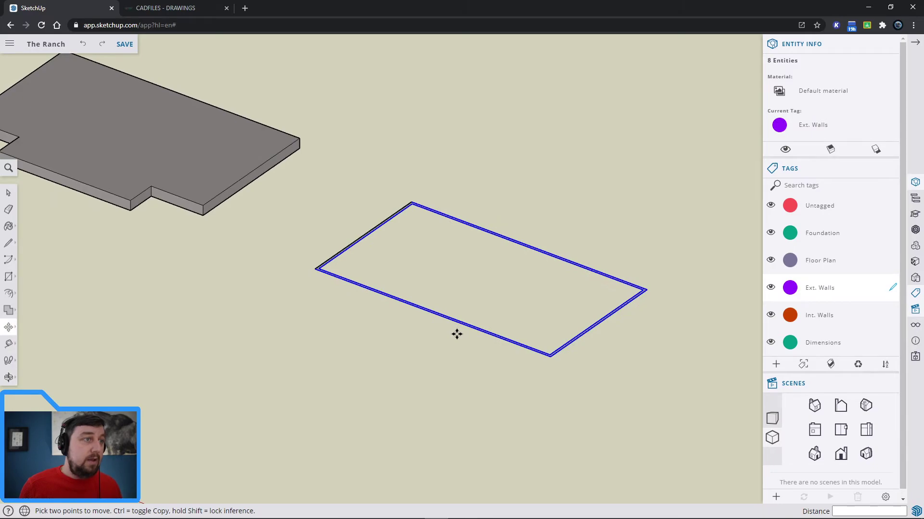
key(space)
click(8, 293)
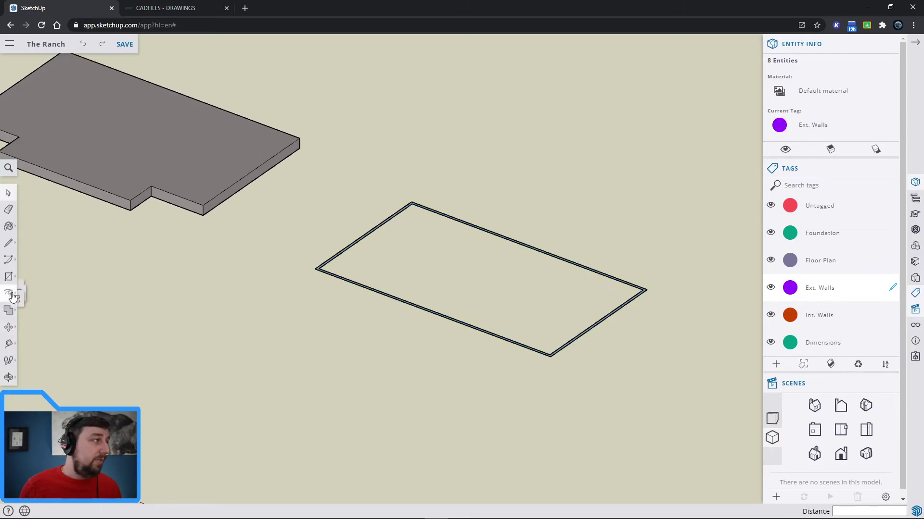
click(26, 279)
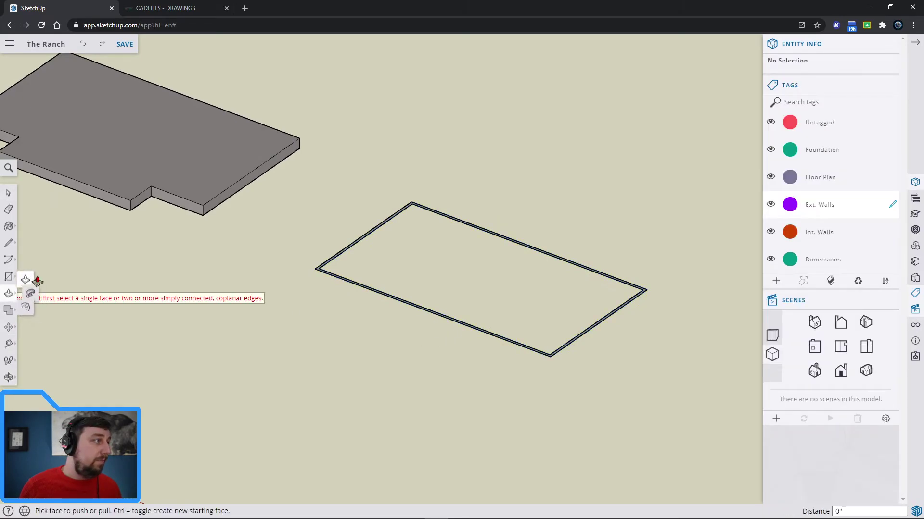
click(375, 294)
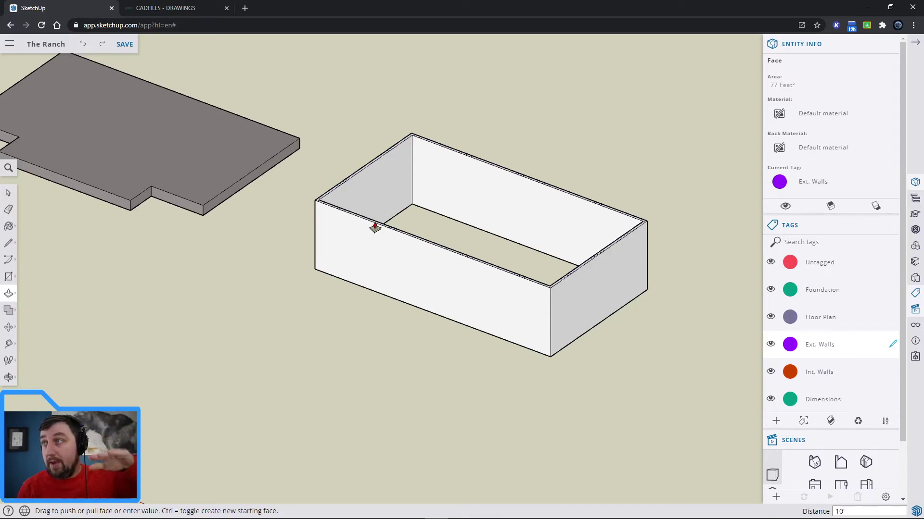
click(374, 227)
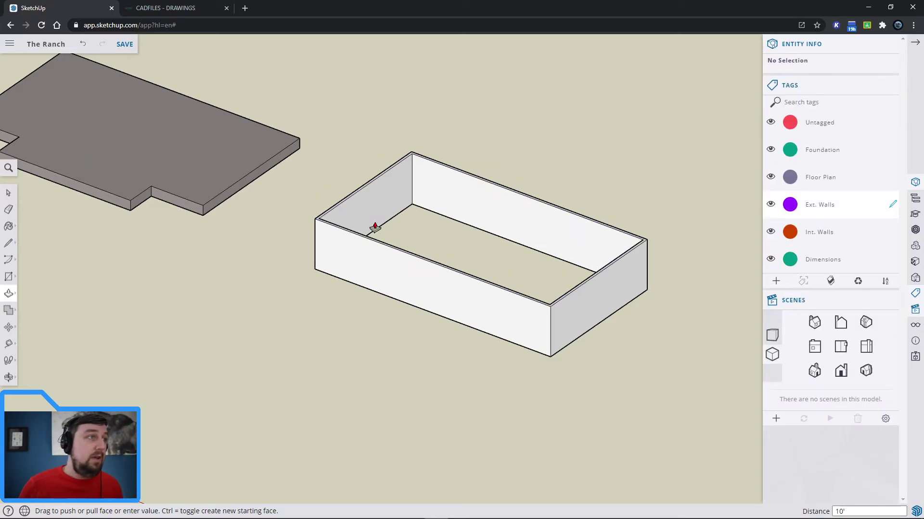
key(space)
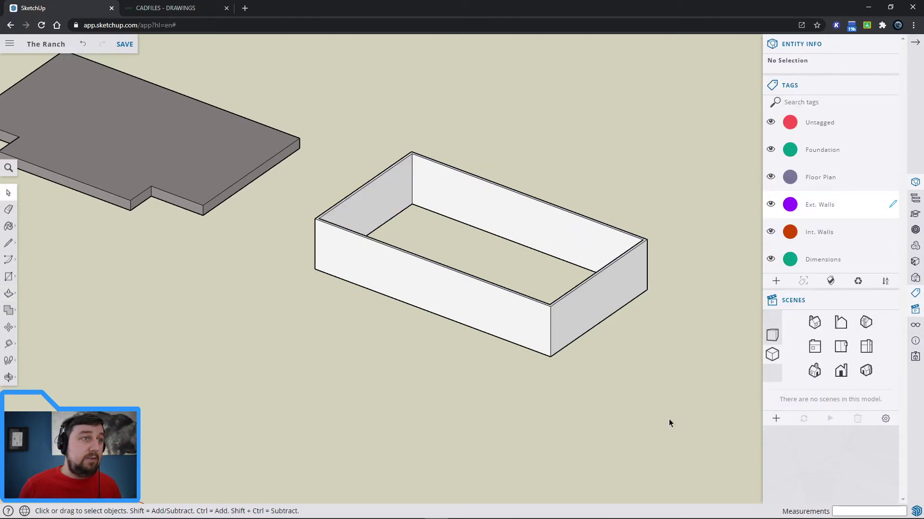
Select all the extruded exterior walls and move them by their bottom front corner onto the foundation's top front corner.
drag(668, 418, 303, 129)
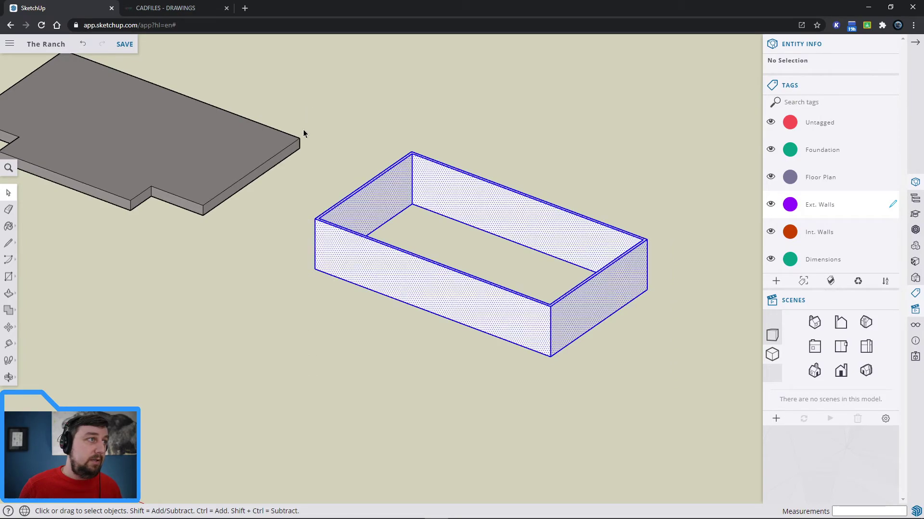
click(8, 328)
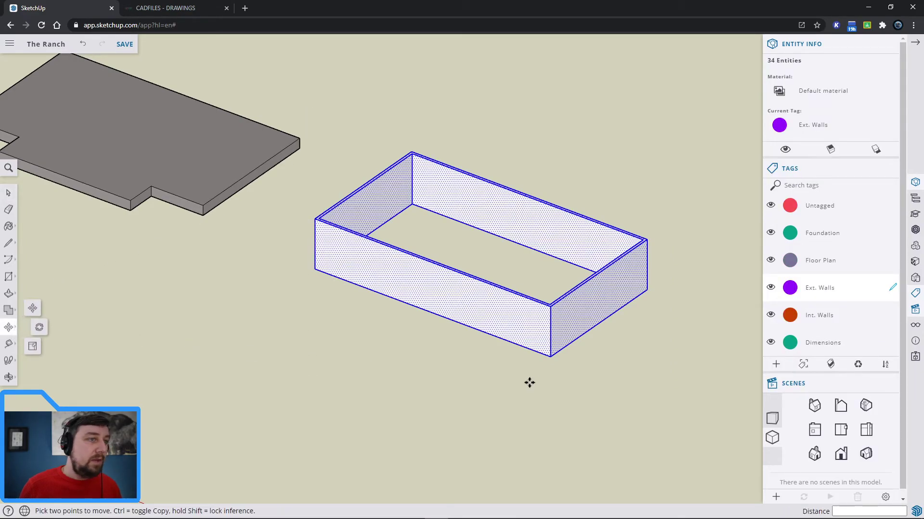
click(550, 356)
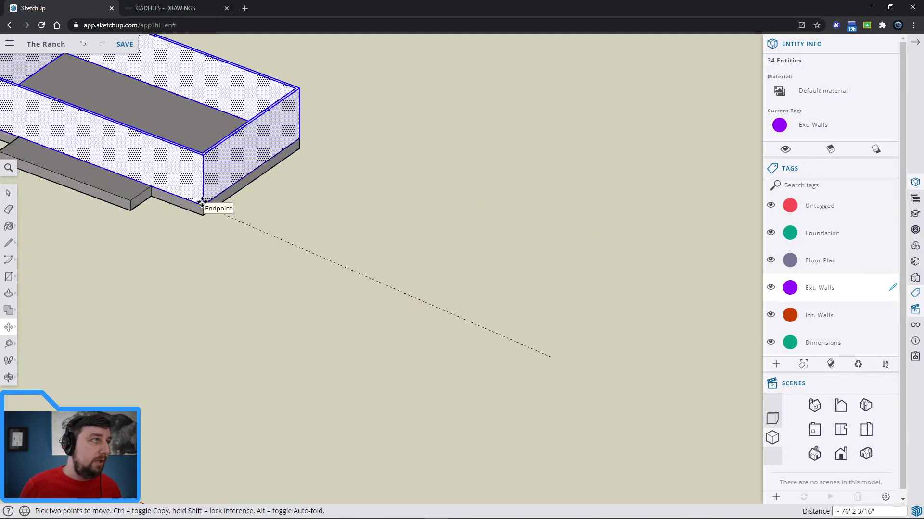
click(202, 204)
middle_drag(303, 234, 269, 234)
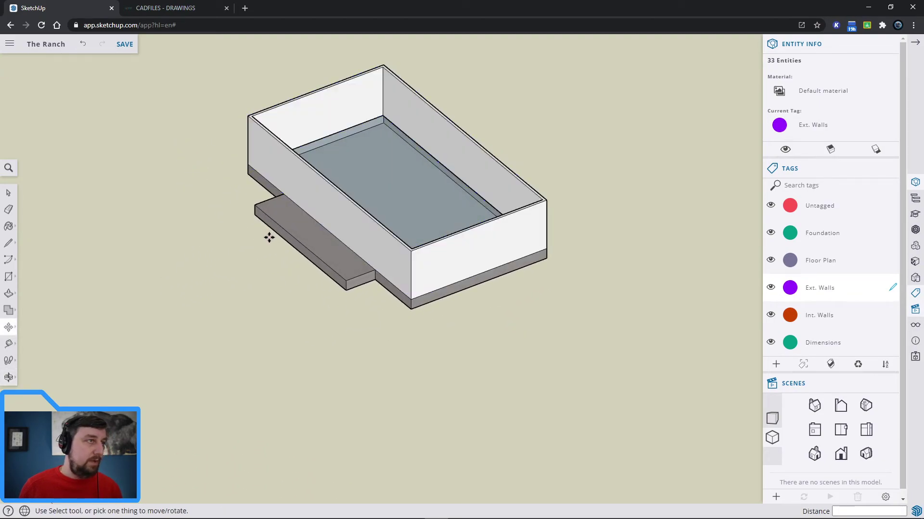
Undo the wall move, the wall extrusion and the removal of the face inside the outline.
key(ctrl+z)
key(ctrl+z)
key(ctrl+z)
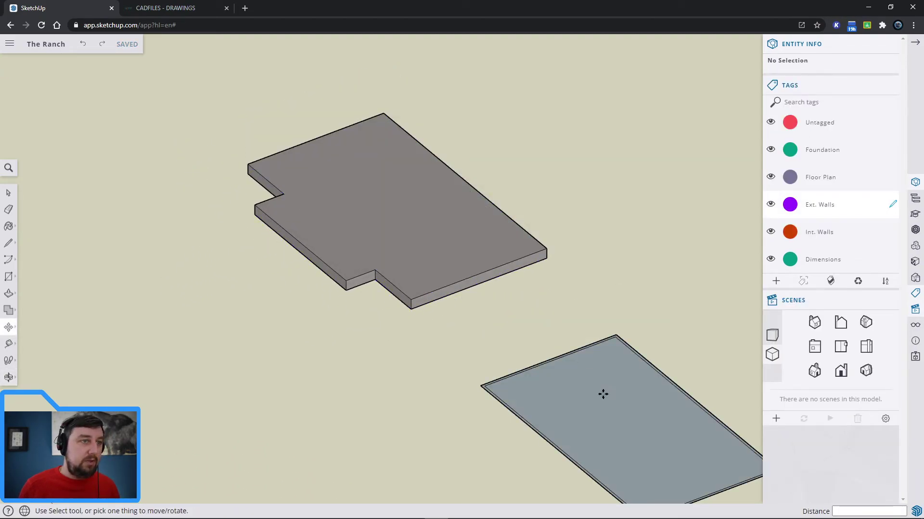
Extrude the narrow exterior wall face up 10' with Push/Pull, keeping the large face inside the outline flat.
shift+middle_drag(680, 318, 493, 94)
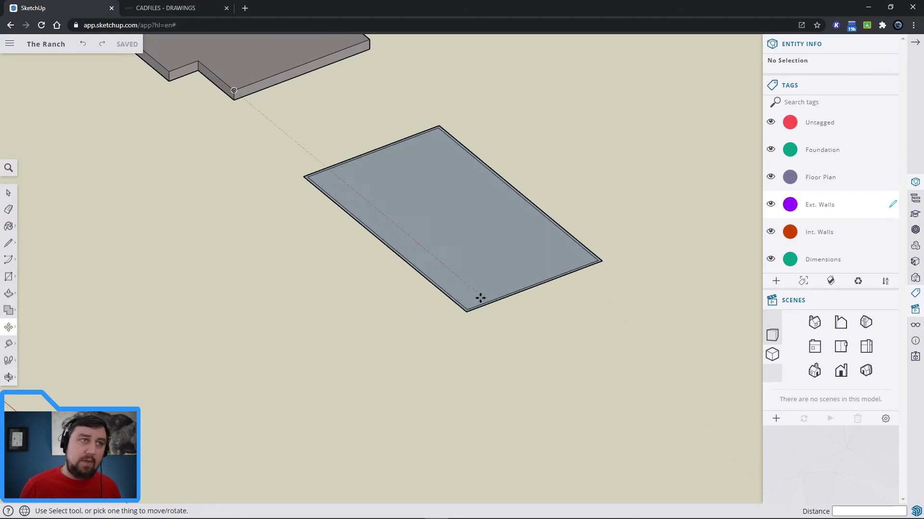
key(space)
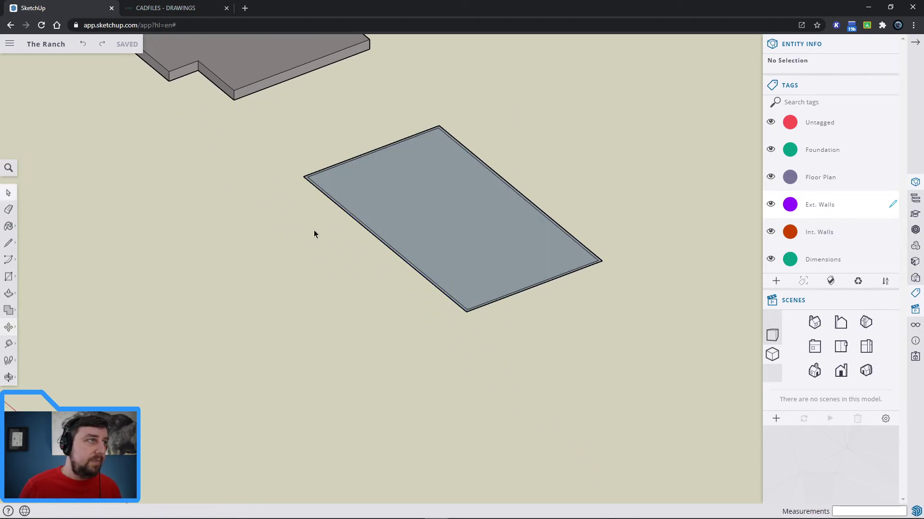
click(369, 233)
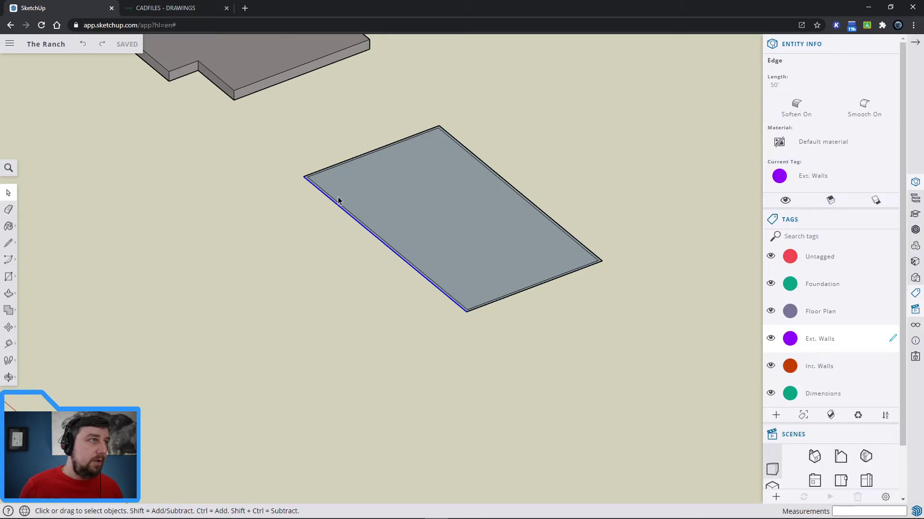
click(10, 298)
scroll(386, 250, up, 4)
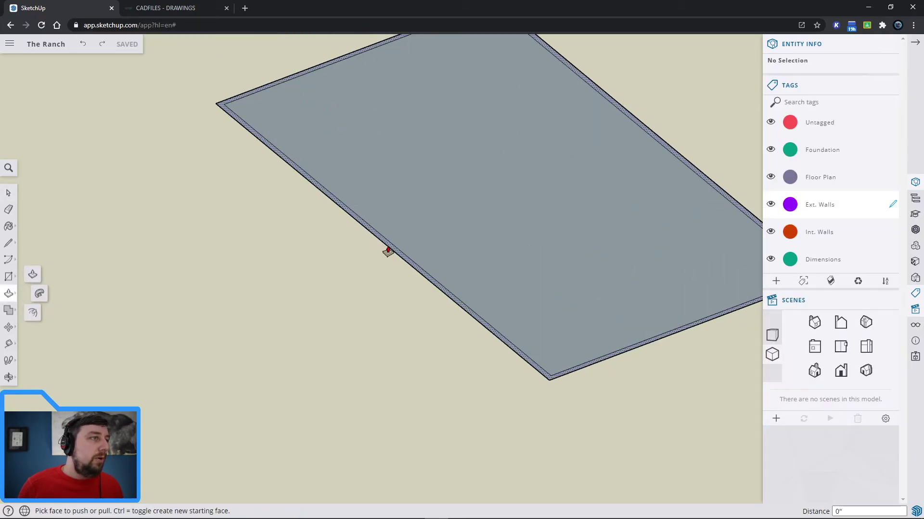
drag(396, 254, 419, 145)
text(10)
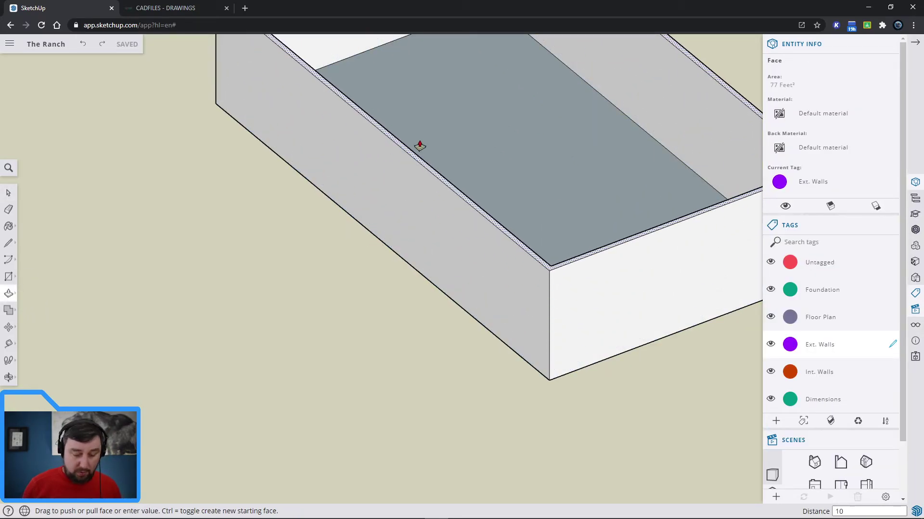
key(Return)
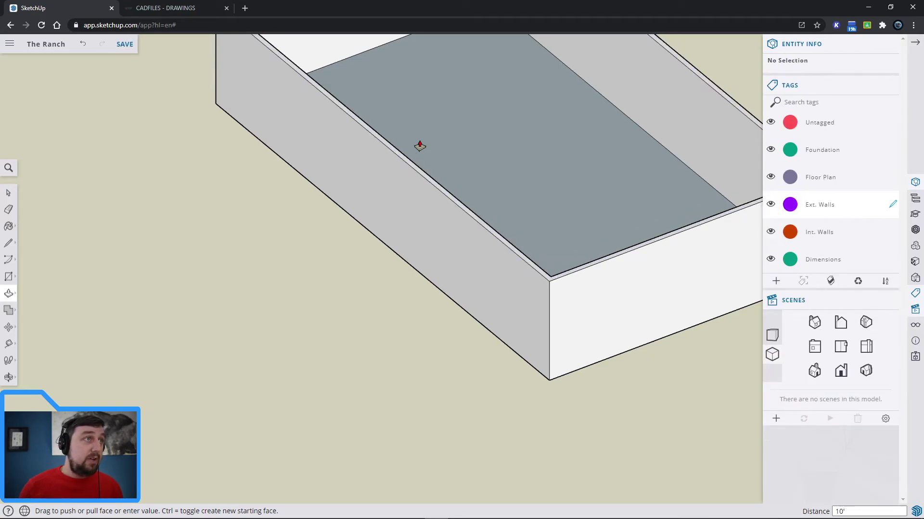
key(space)
Select the entire exterior wall box with its floor face and move its bottom front corner onto the foundation's matching top corner.
scroll(493, 297, down, 3)
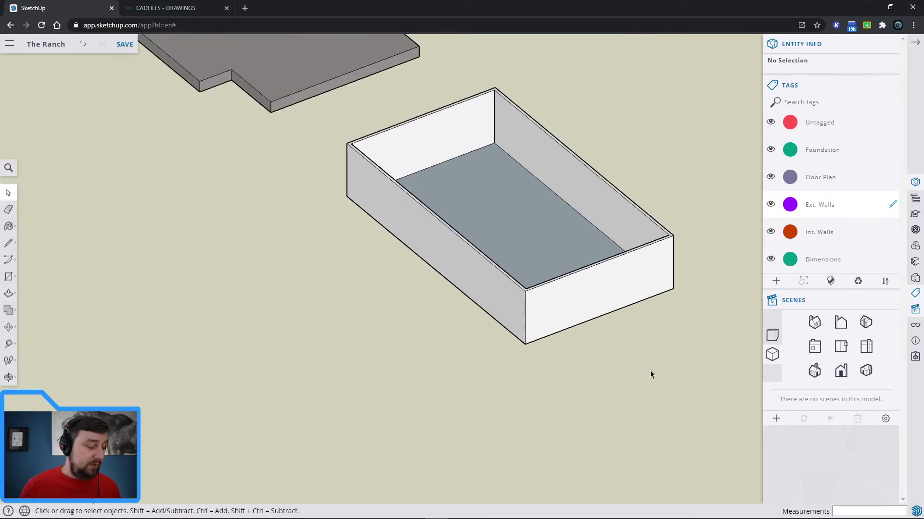
shift+middle_drag(650, 375, 637, 449)
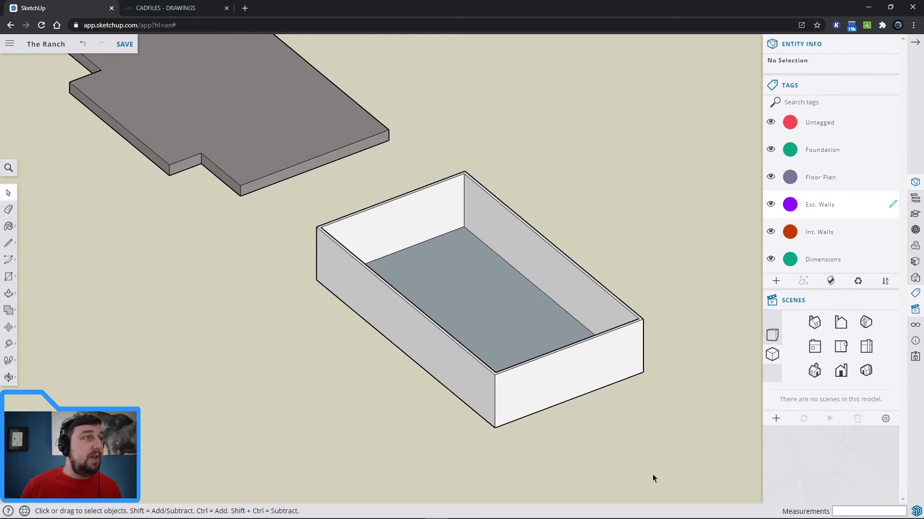
middle_drag(506, 449, 401, 282)
drag(401, 281, 246, 183)
click(9, 328)
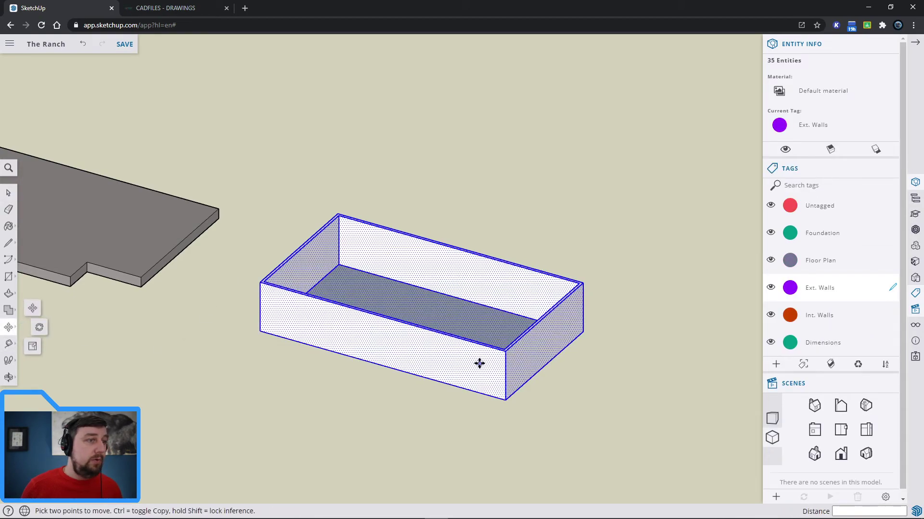
click(506, 399)
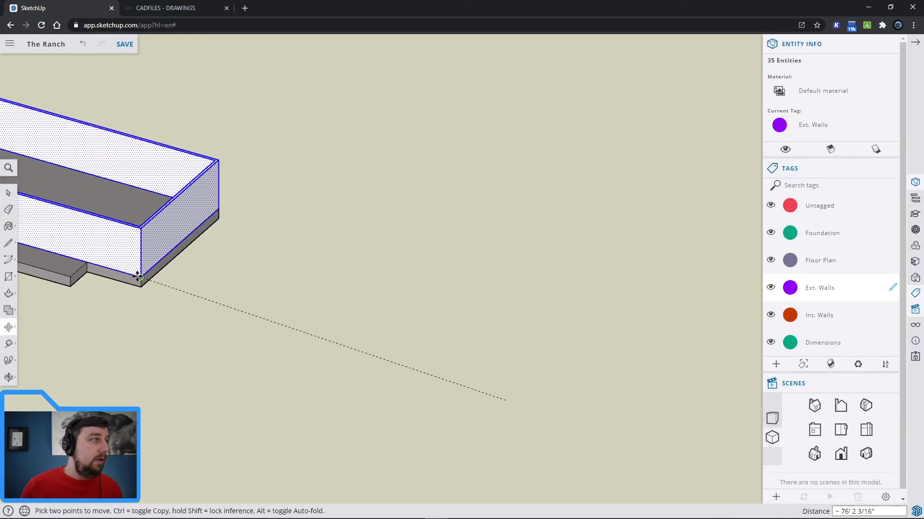
click(142, 276)
Examine how the walls sit on the foundation and clear the selection.
key(o)
scroll(385, 384, down, 5)
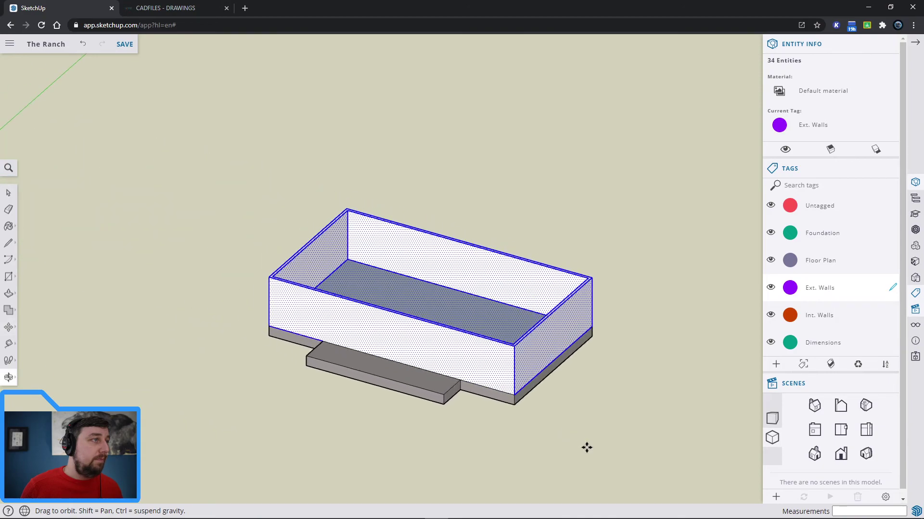
key(m)
scroll(375, 305, up, 8)
key(space)
scroll(375, 305, down, 5)
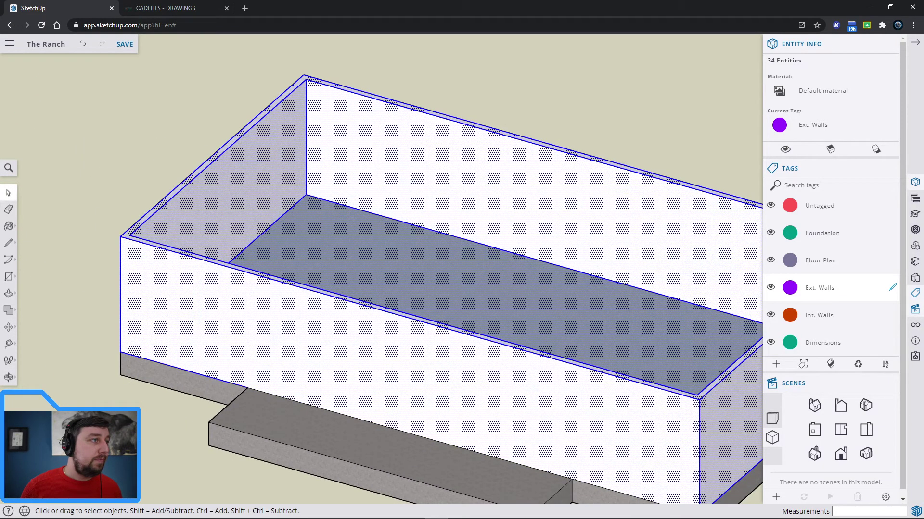
key(Escape)
scroll(323, 429, down, 2)
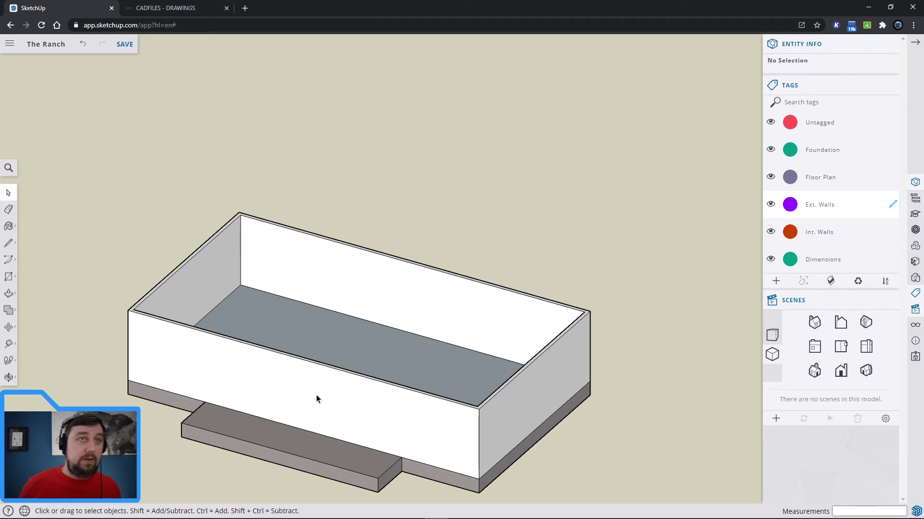
Hide and show the Foundation tag and likewise the Ext. Walls tag to examine which faces belong to each.
click(771, 150)
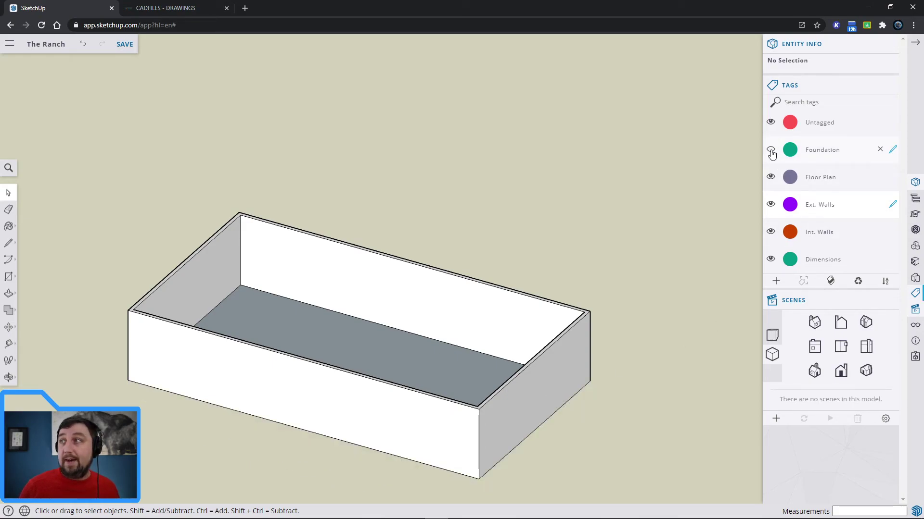
click(770, 151)
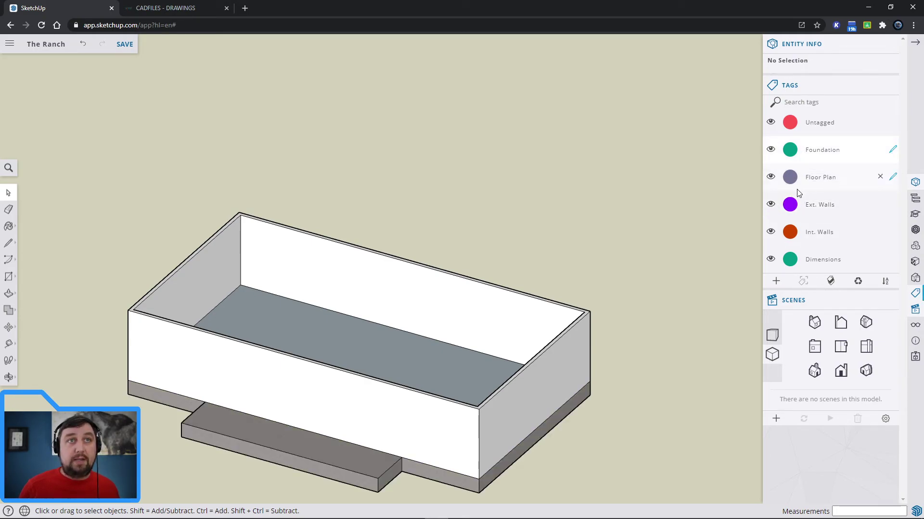
click(771, 204)
scroll(387, 365, up, 5)
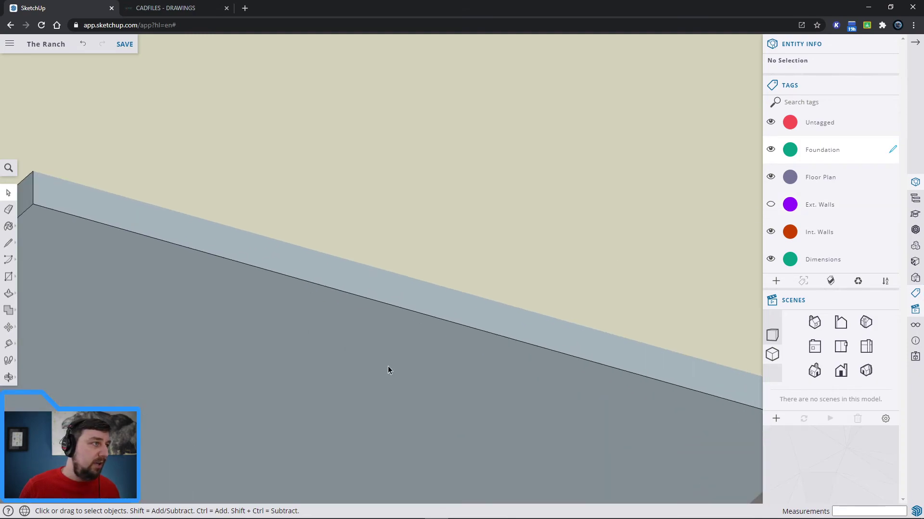
scroll(388, 363, down, 4)
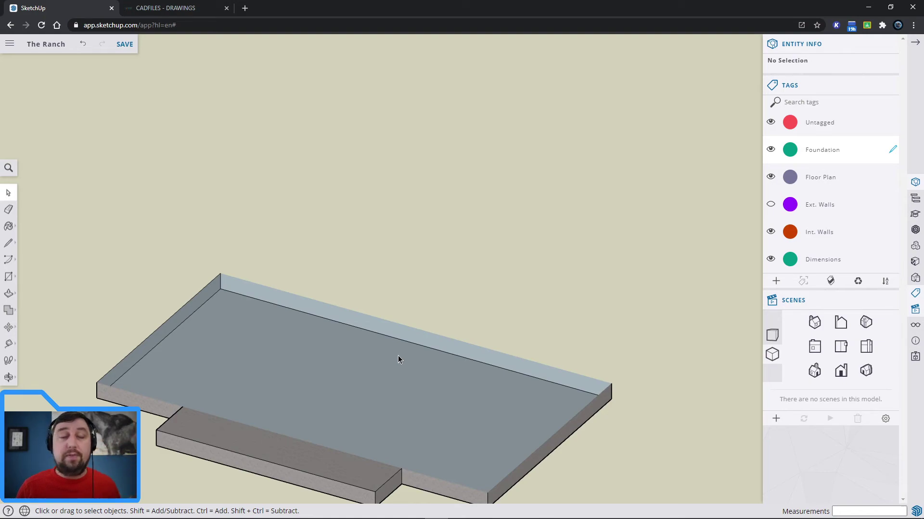
click(770, 204)
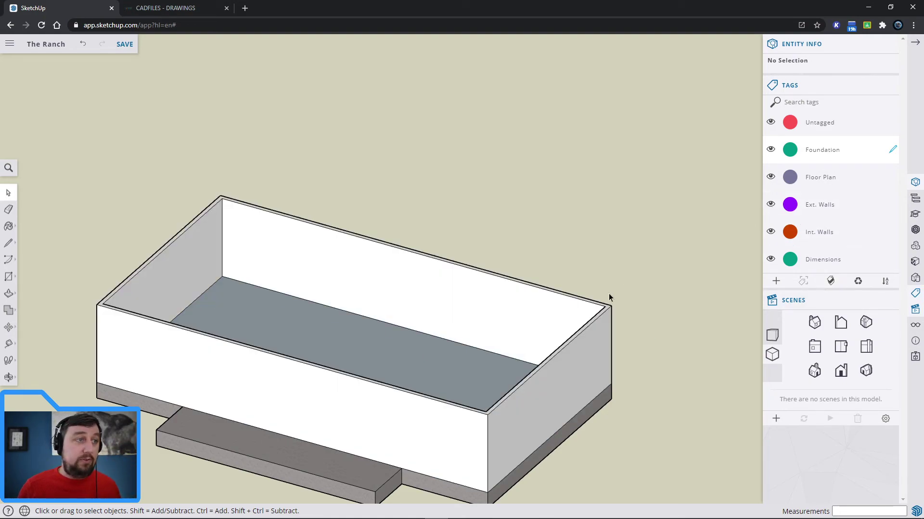
shift+middle_drag(646, 301, 603, 236)
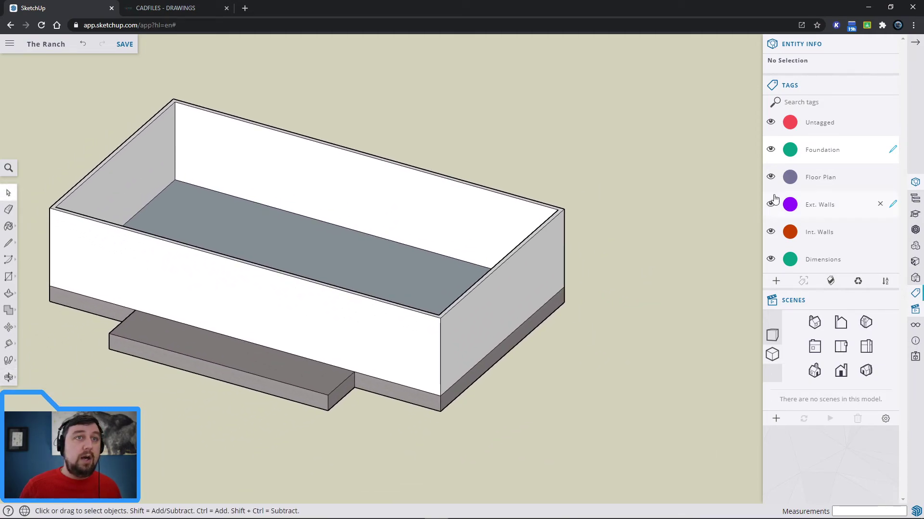
Make Ext. Walls the active tag and hide the Foundation tag.
click(892, 204)
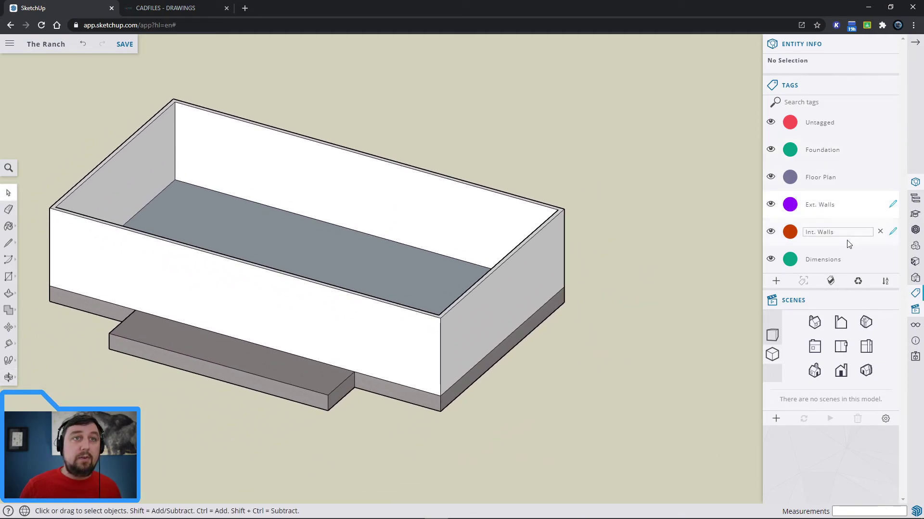
click(770, 149)
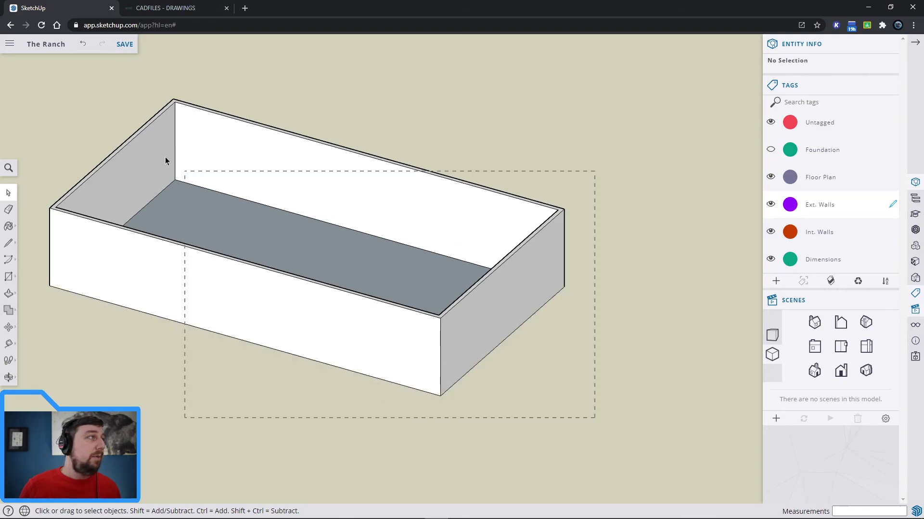
Apply the light grey horizontal siding from Brick, Cladding and Siding to the entire exterior wall box, and show the Foundation tag again.
drag(166, 160, 38, 76)
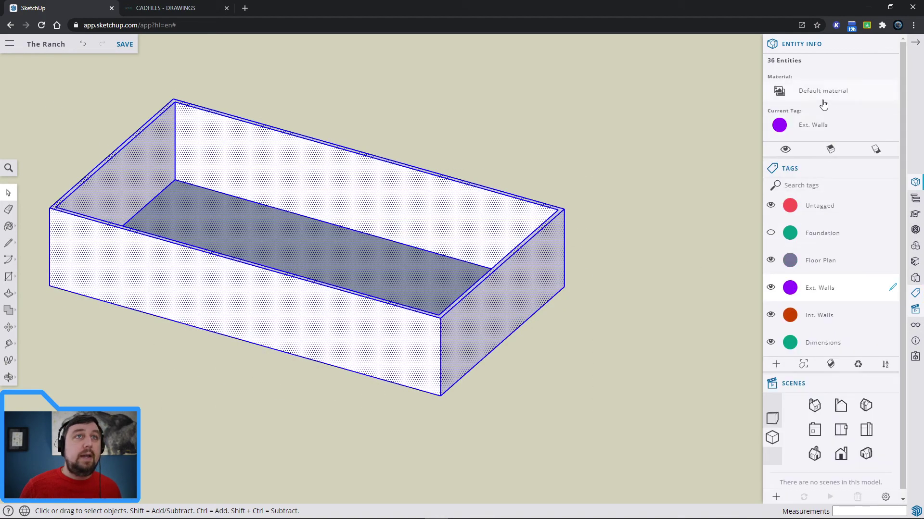
click(824, 93)
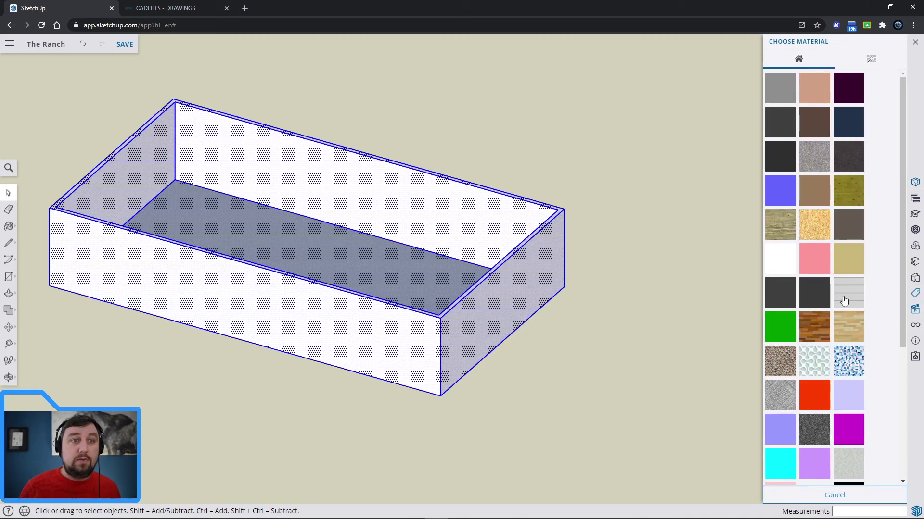
click(871, 63)
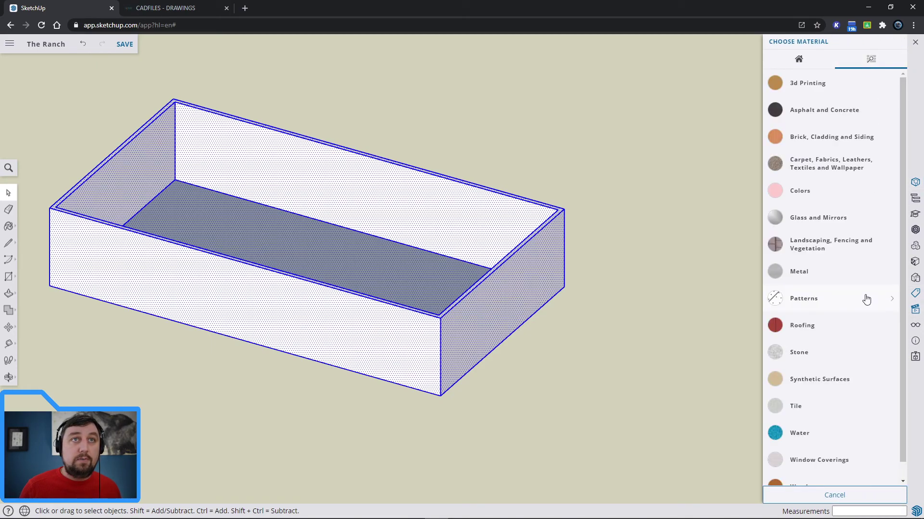
click(828, 141)
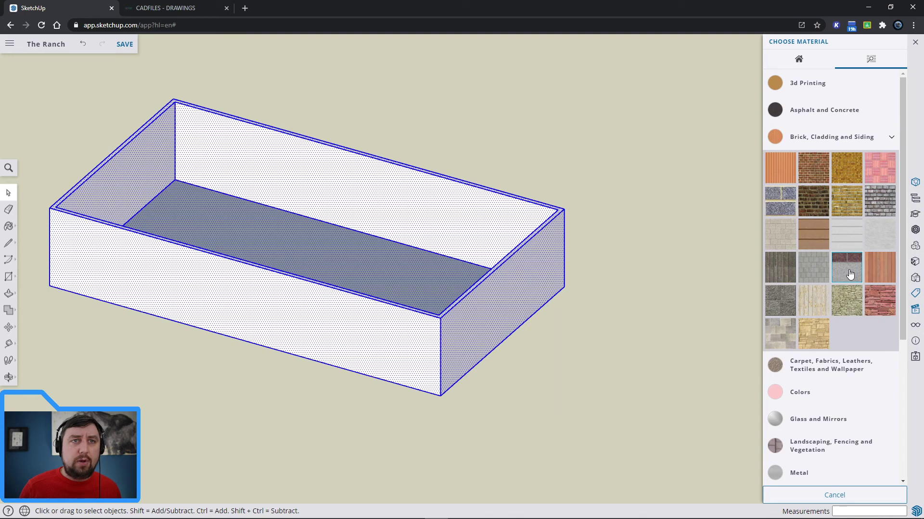
click(856, 235)
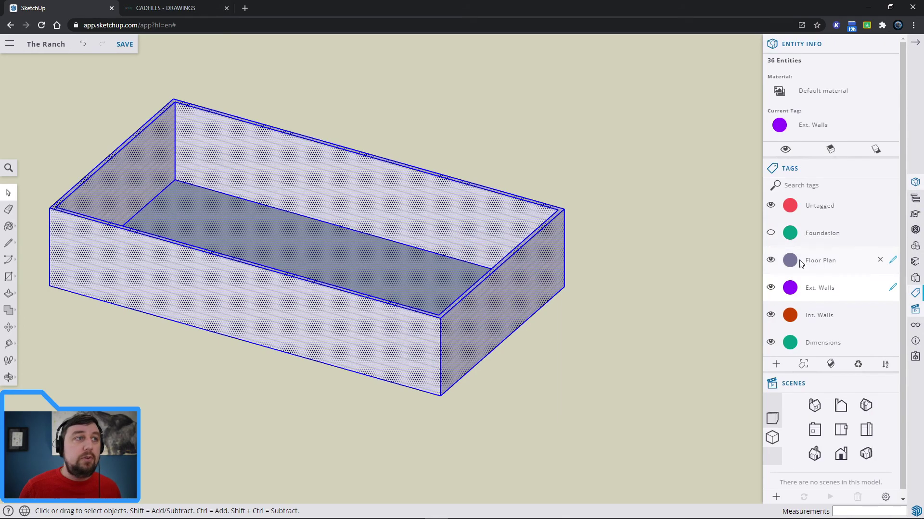
click(681, 285)
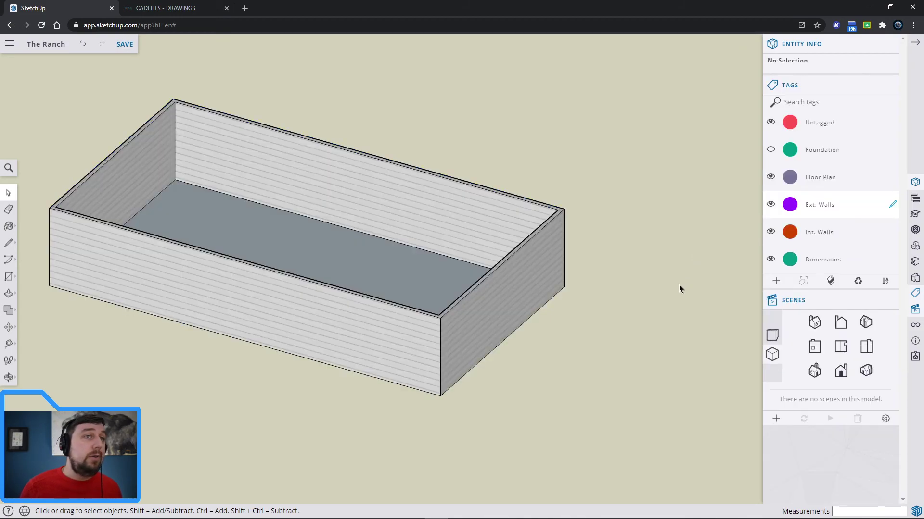
click(770, 150)
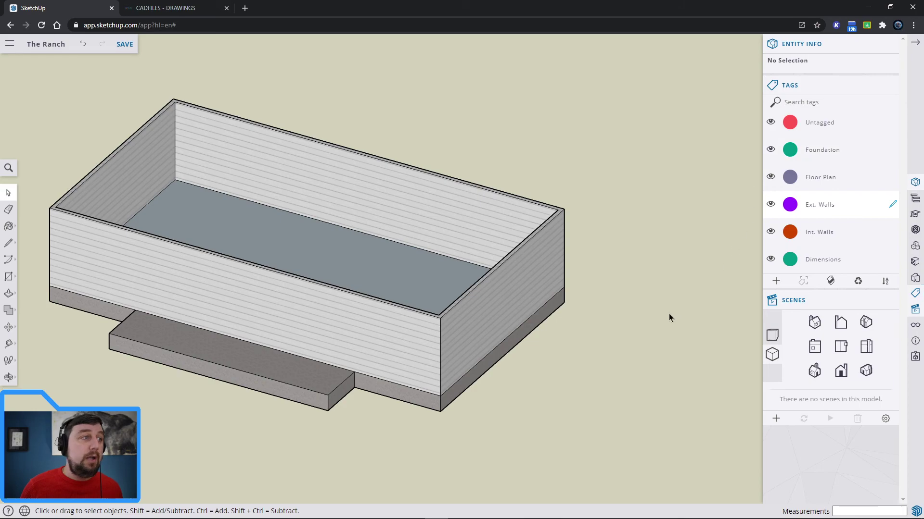
shift+middle_drag(691, 299, 618, 301)
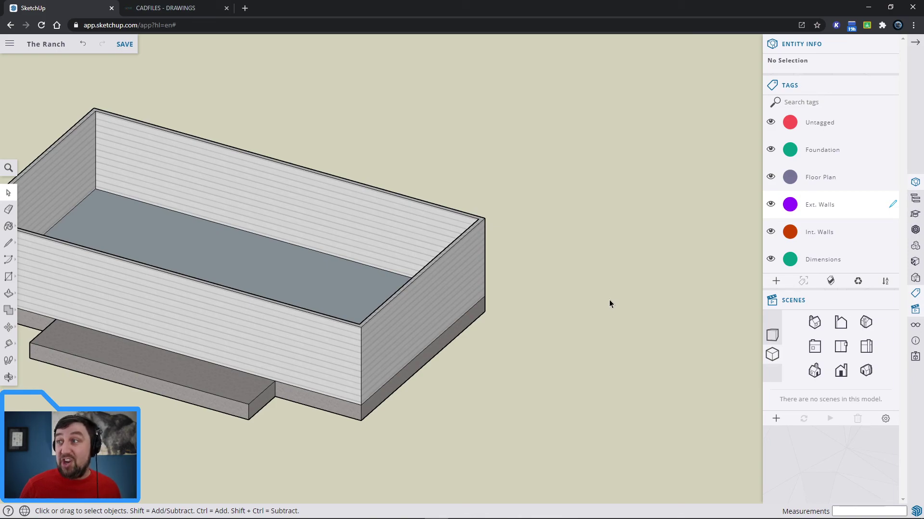
shift+middle_drag(616, 266, 509, 244)
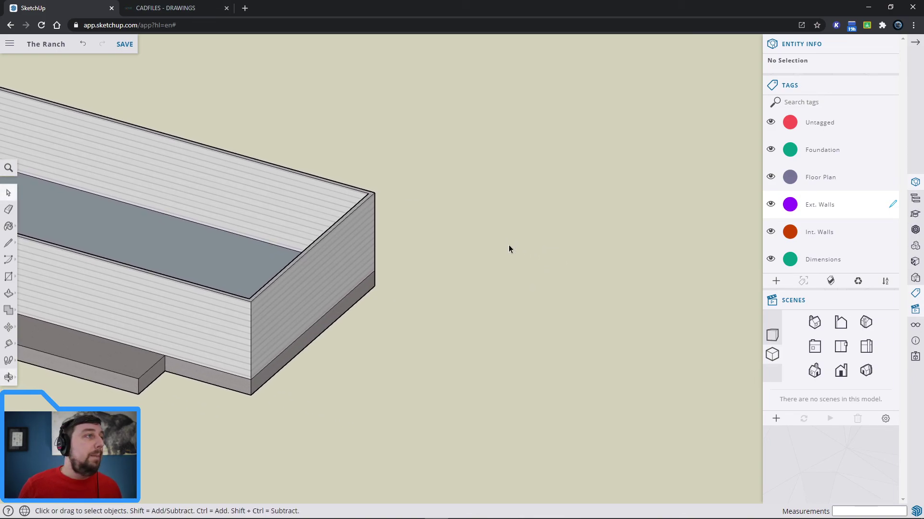
scroll(510, 258, down, 3)
scroll(511, 258, down, 1)
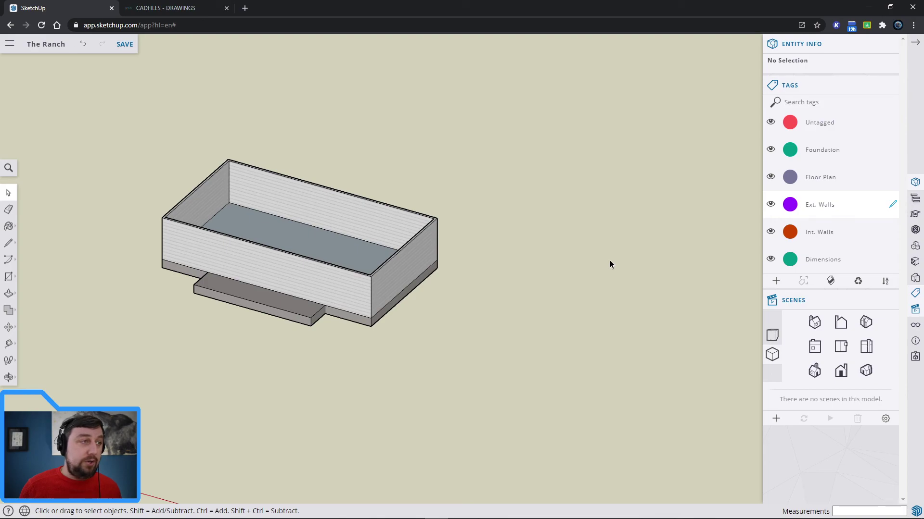
shift+middle_drag(618, 263, 472, 257)
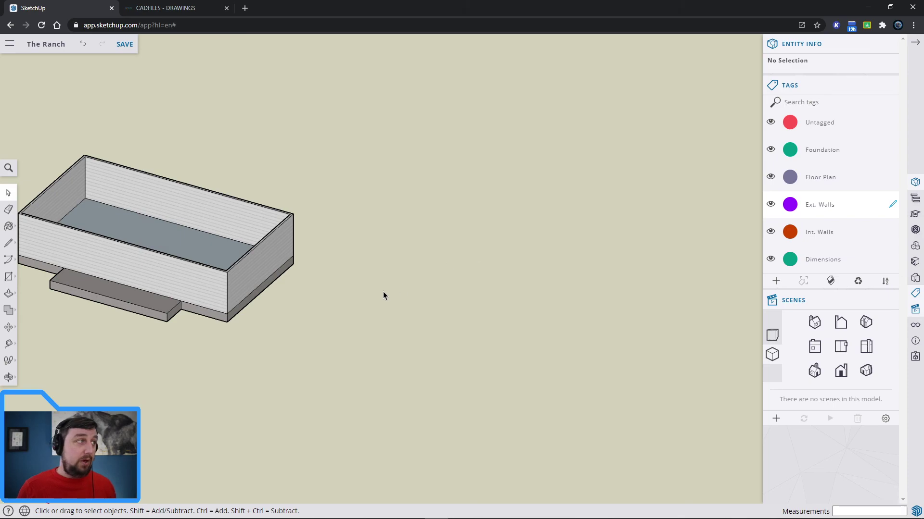
shift+middle_drag(333, 308, 547, 344)
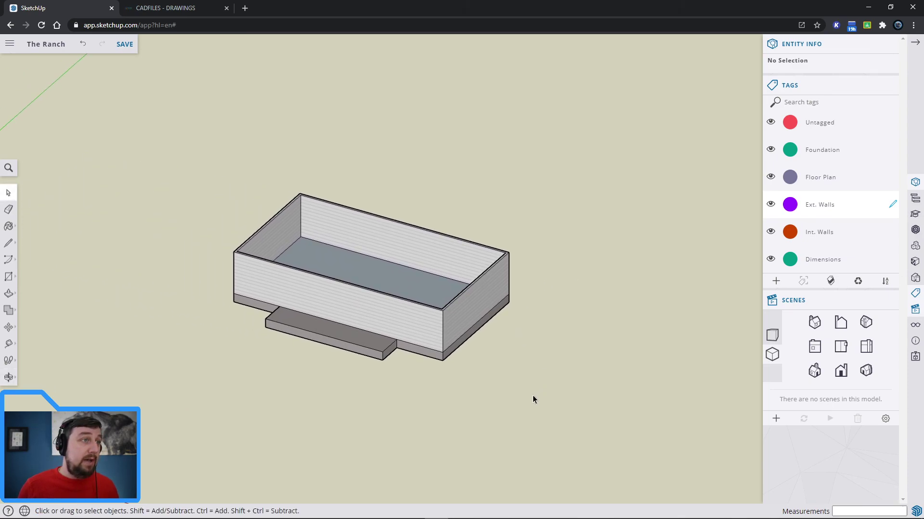